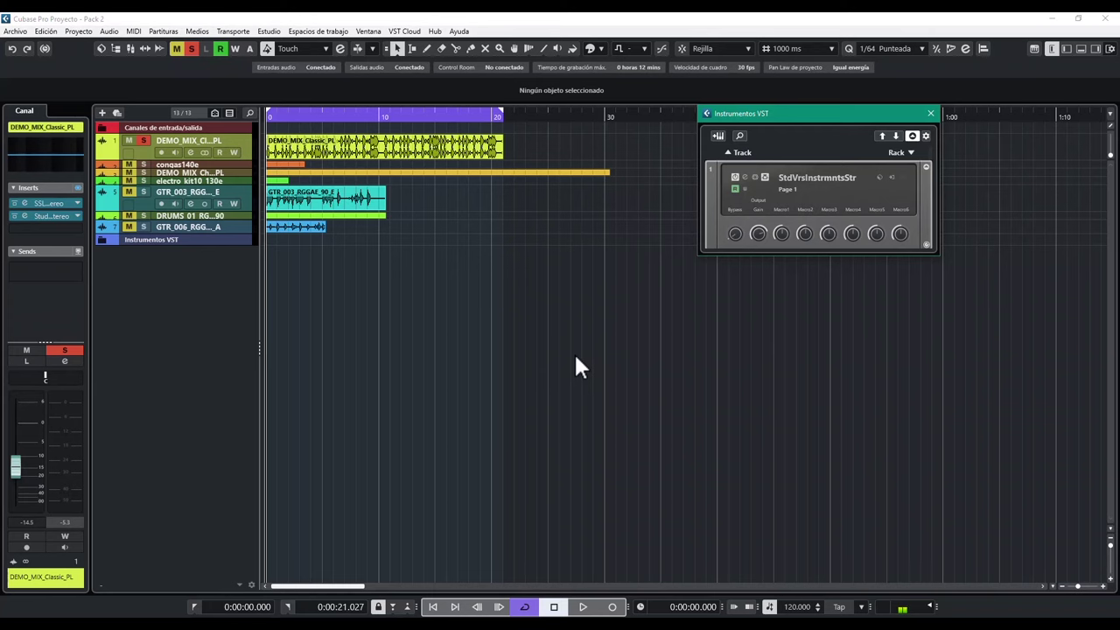
- Open the StudioVerse Instruments plug-in and browse its preset list before closing it
click(745, 178)
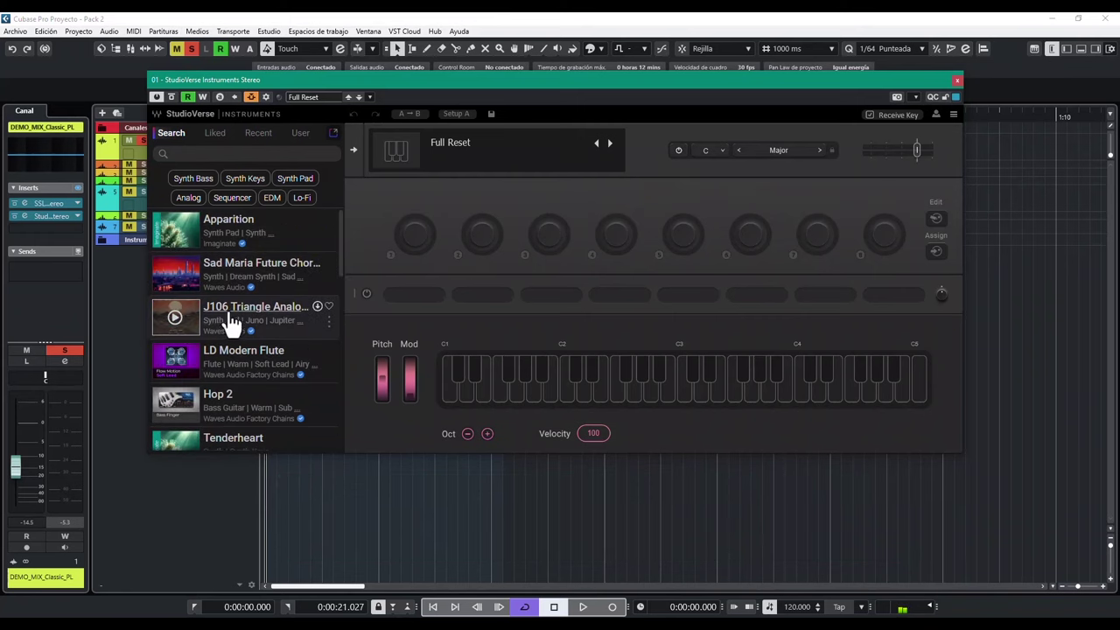
scroll(232, 324, down, 5)
scroll(223, 359, up, 5)
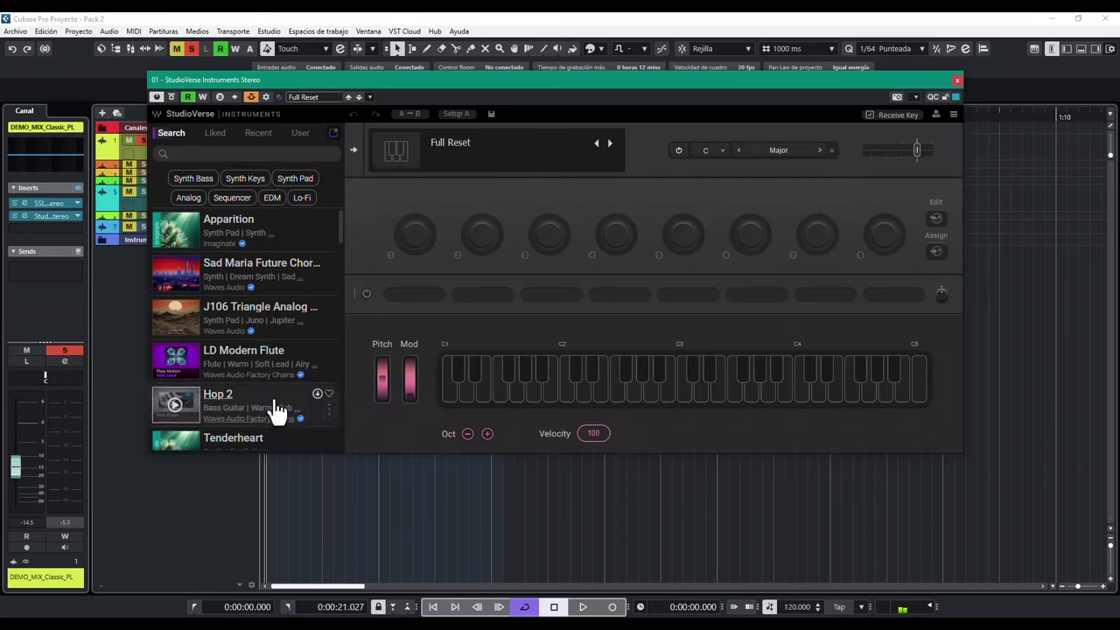
scroll(277, 376, down, 4)
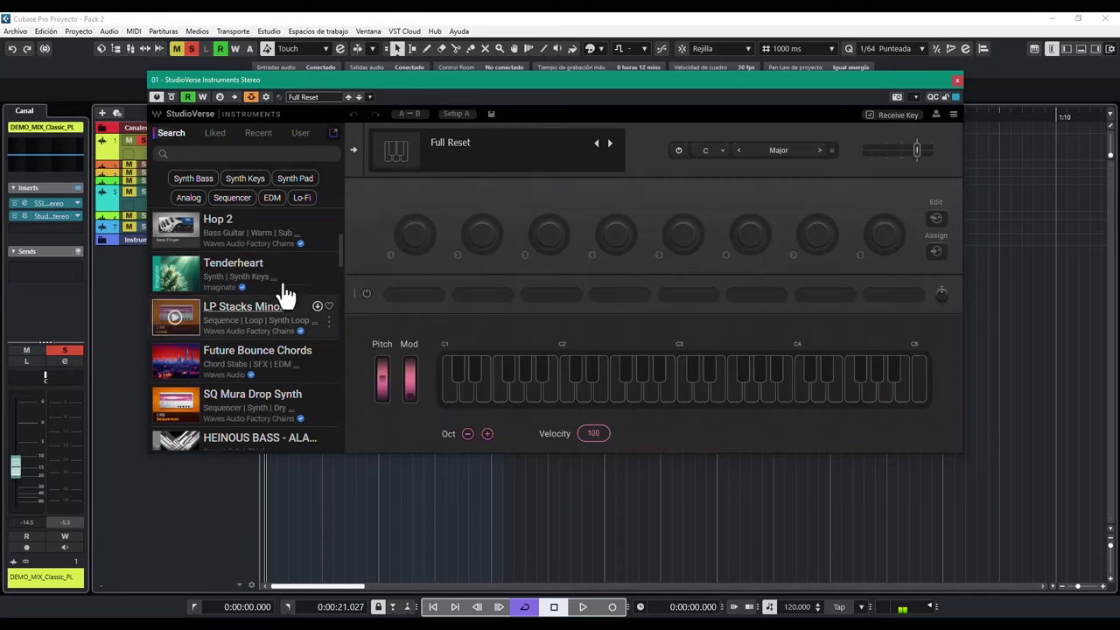
scroll(281, 311, down, 3)
scroll(280, 321, down, 2)
key(Escape)
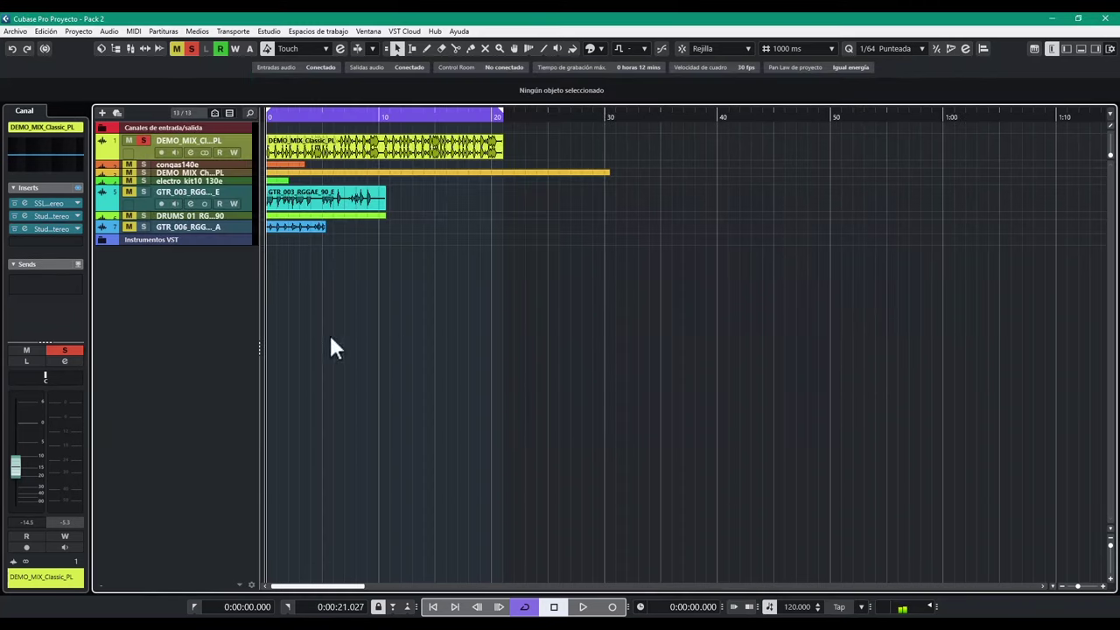
- Open the third insert, StudioVerse Audio Effects, look through its Search, Liked, Recent and User preset lists, and close it
click(26, 228)
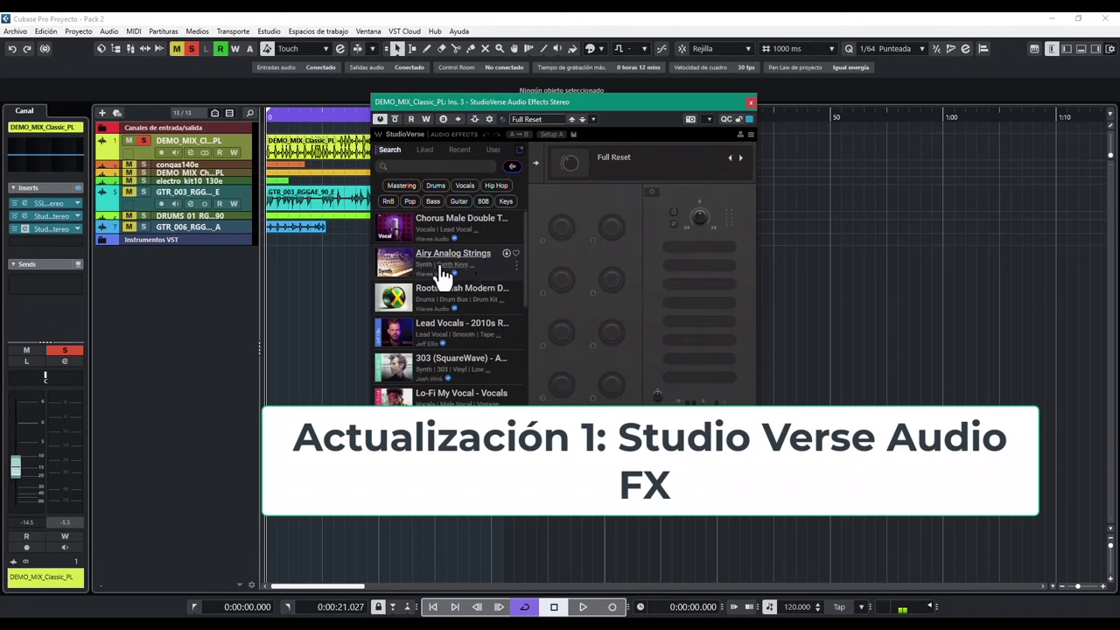
scroll(444, 302, down, 3)
scroll(444, 308, up, 3)
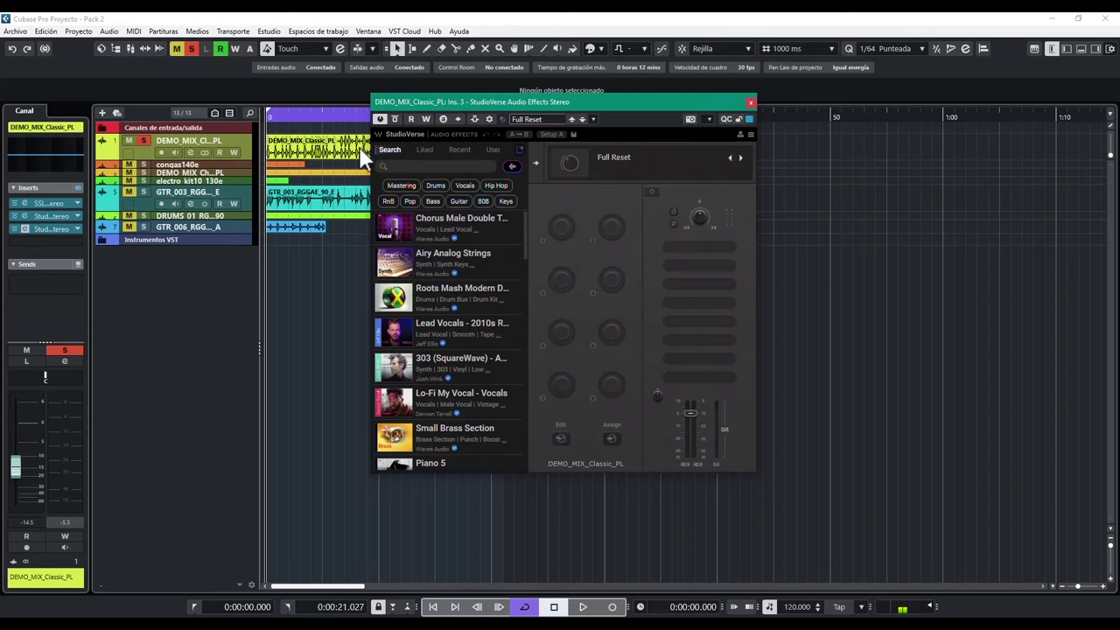
click(424, 150)
click(460, 150)
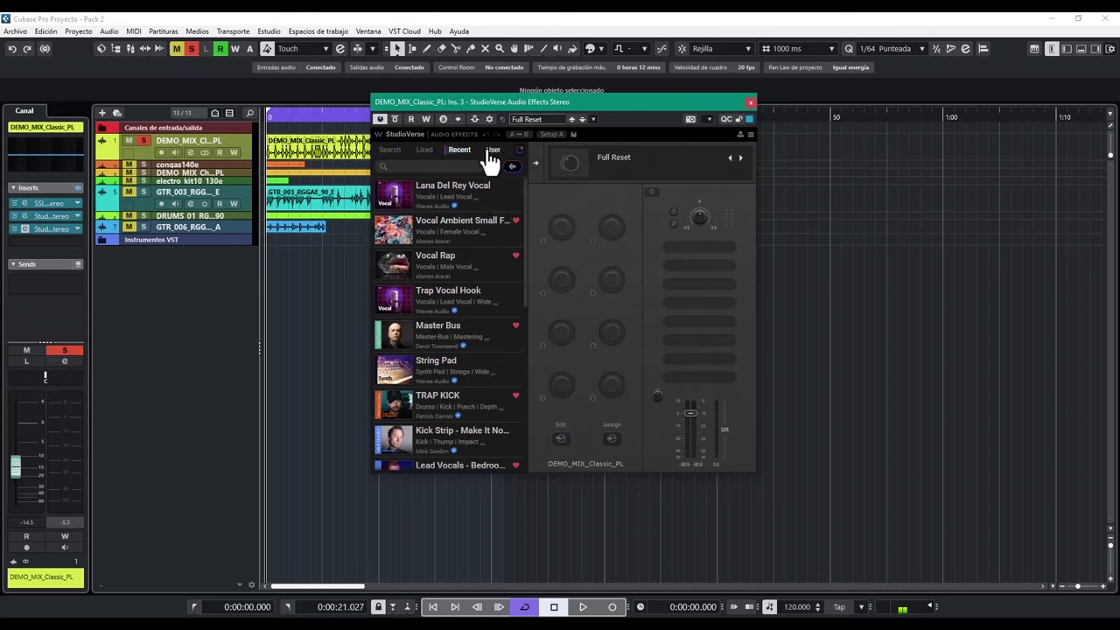
click(492, 150)
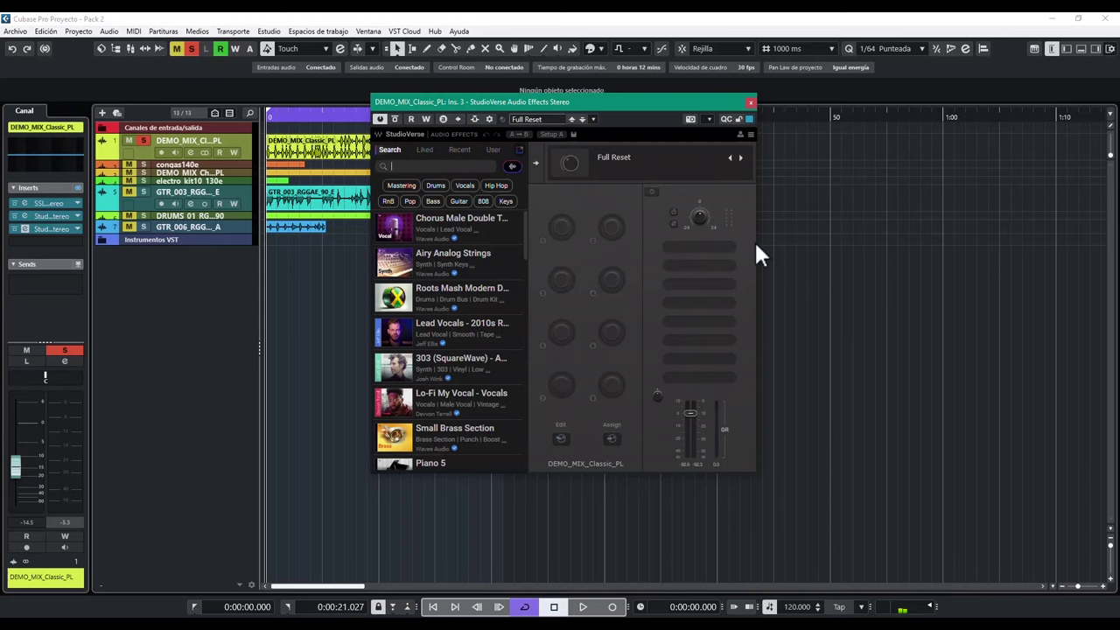
click(751, 102)
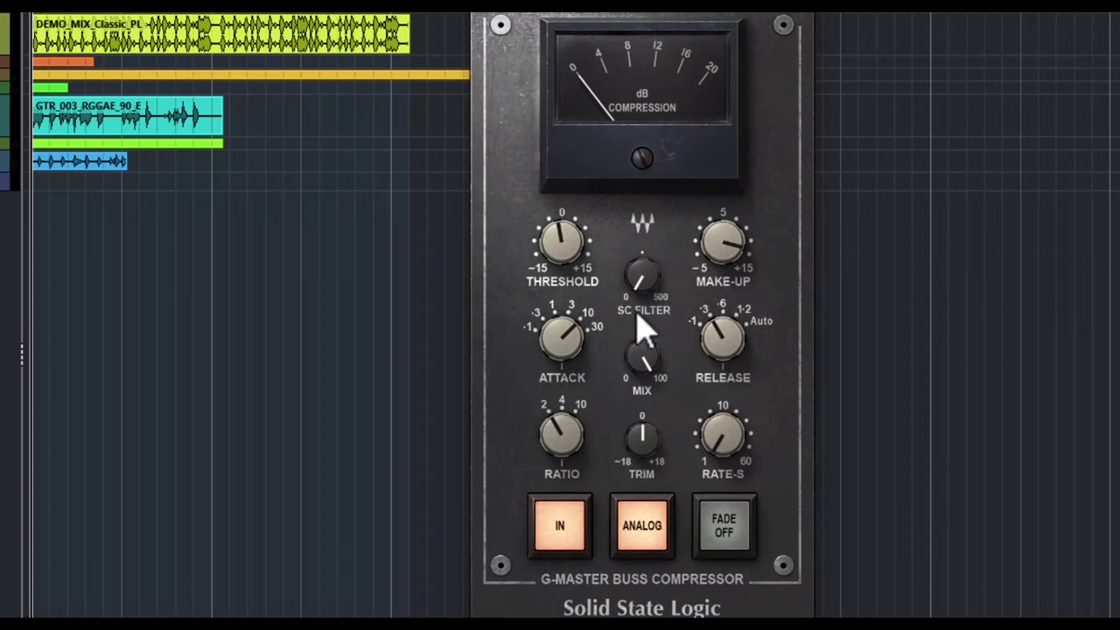
- Raise the G-Master Buss Compressor's SC Filter slightly above 0 and fine-tune it while the mix plays
drag(643, 291, 645, 313)
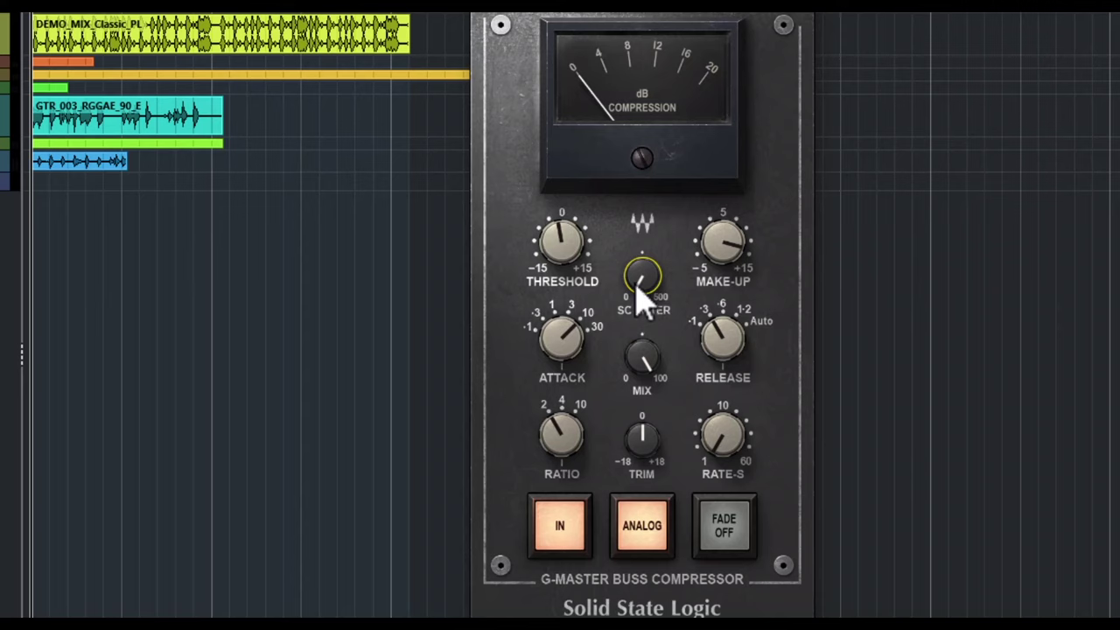
mouse_move(643, 282)
drag(641, 290, 641, 273)
mouse_move(639, 305)
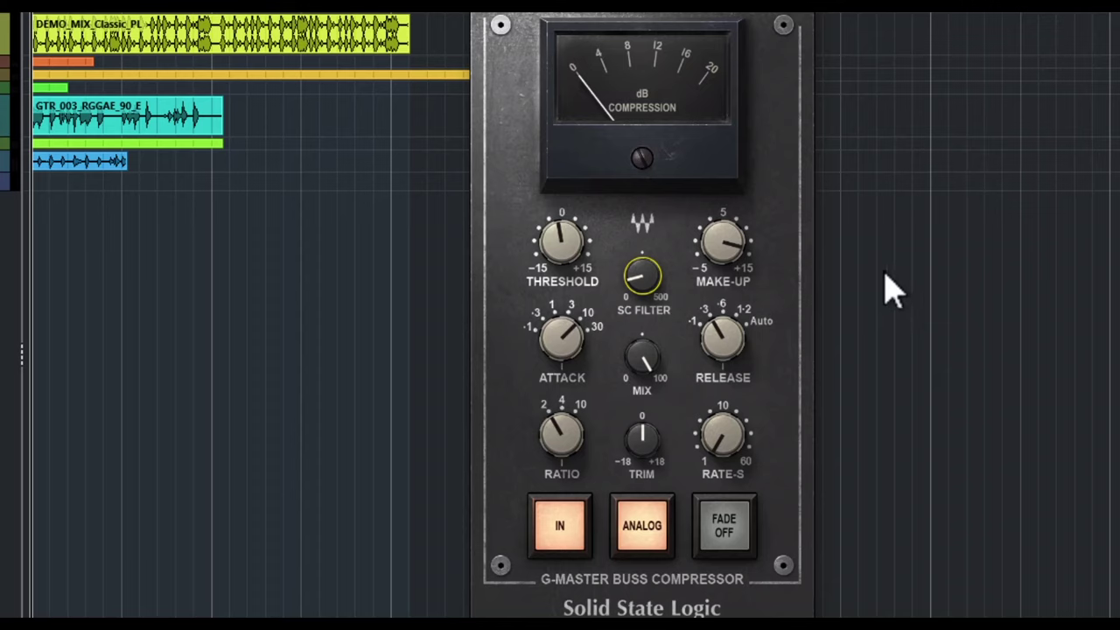
click(648, 282)
key(space)
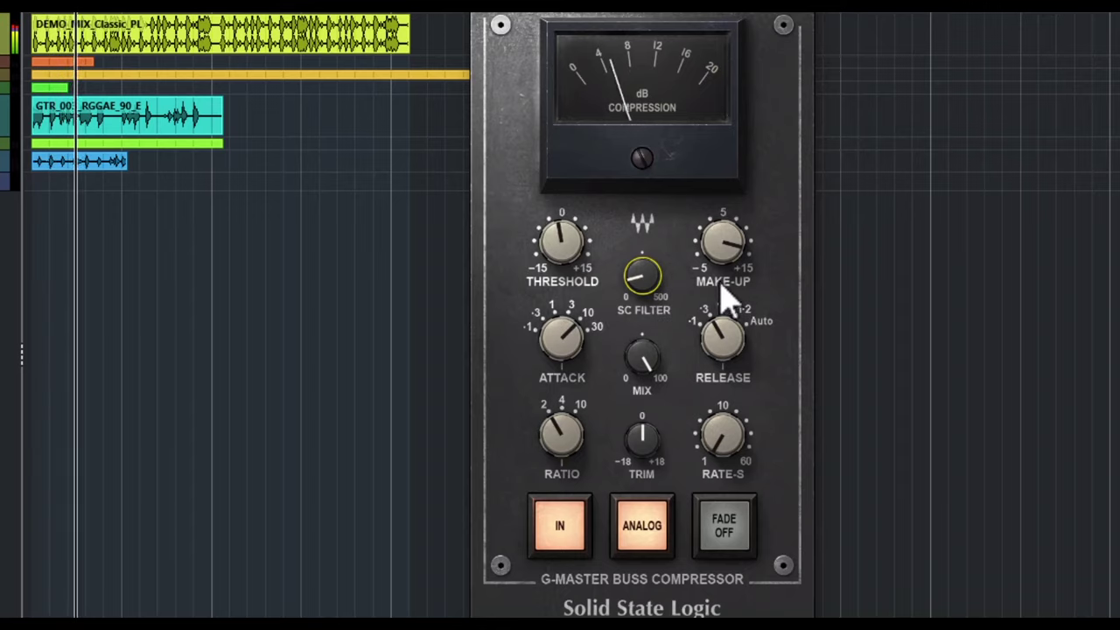
mouse_move(643, 278)
mouse_down()
mouse_move(643, 186)
mouse_move(643, 276)
mouse_up()
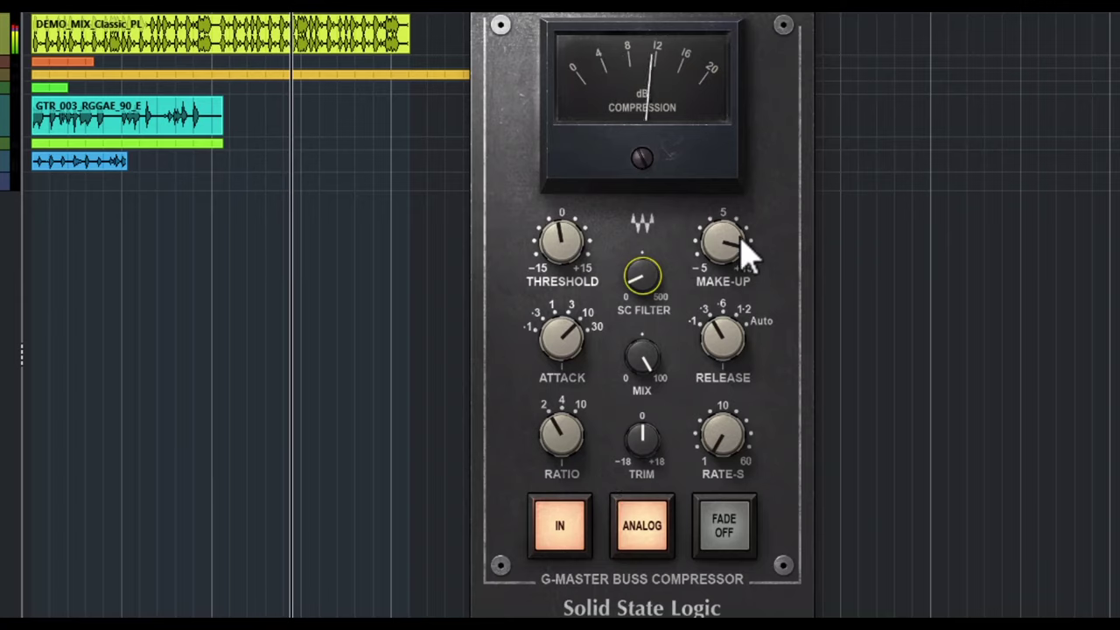
mouse_move(577, 273)
mouse_down()
mouse_move(577, 285)
mouse_move(578, 272)
mouse_up()
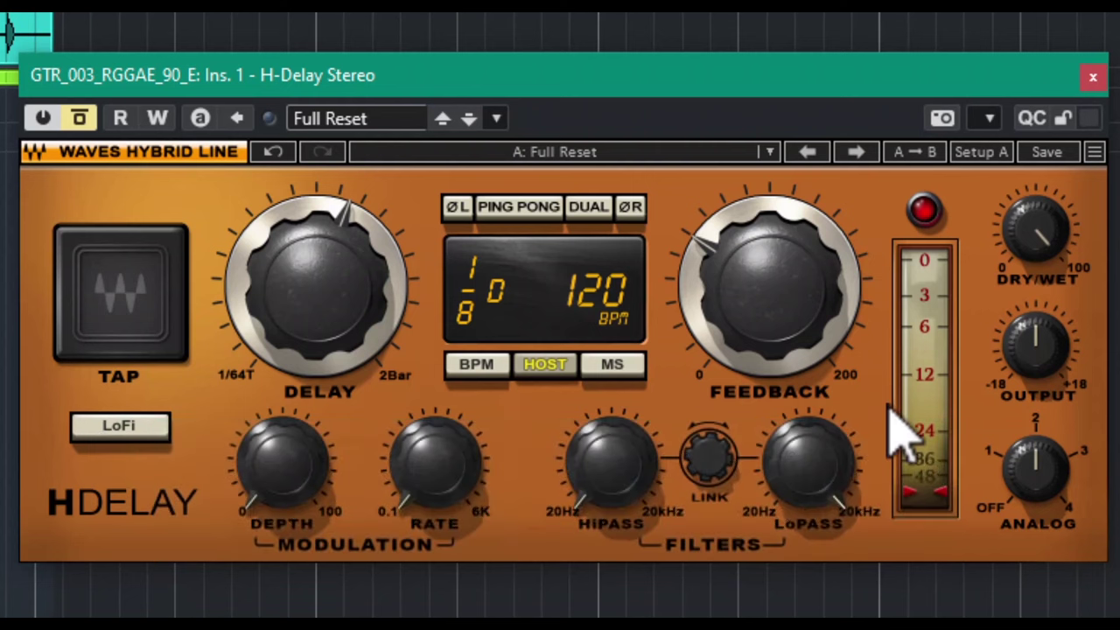
- Enable Dual mode in H-Delay and set the delay times to dotted 1/16 for the left channel and 1/4 for the right
click(579, 214)
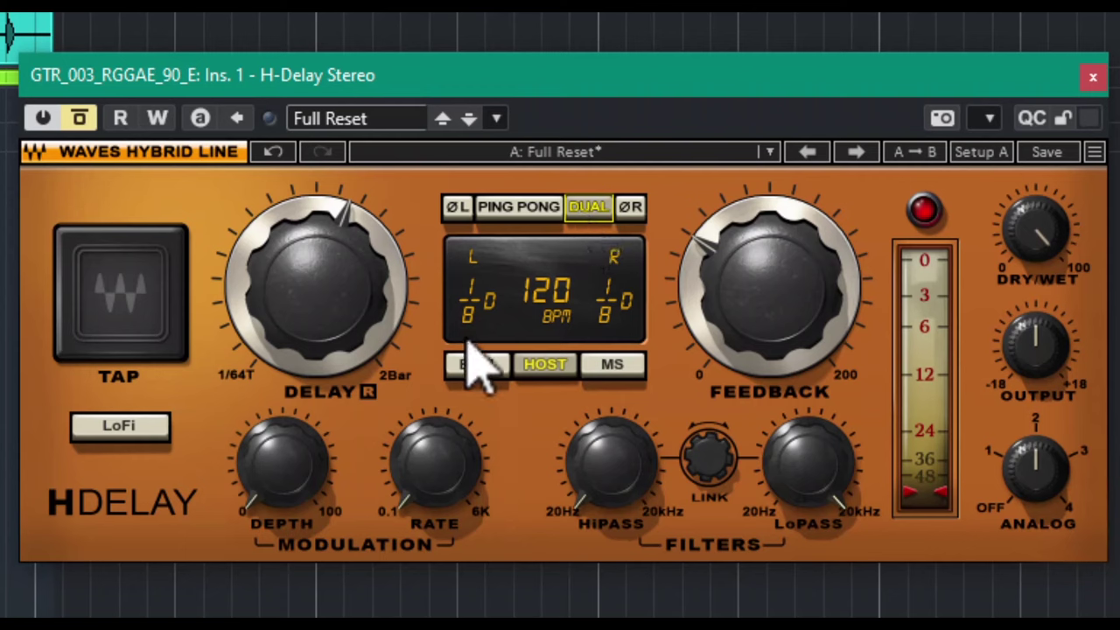
drag(472, 297, 473, 359)
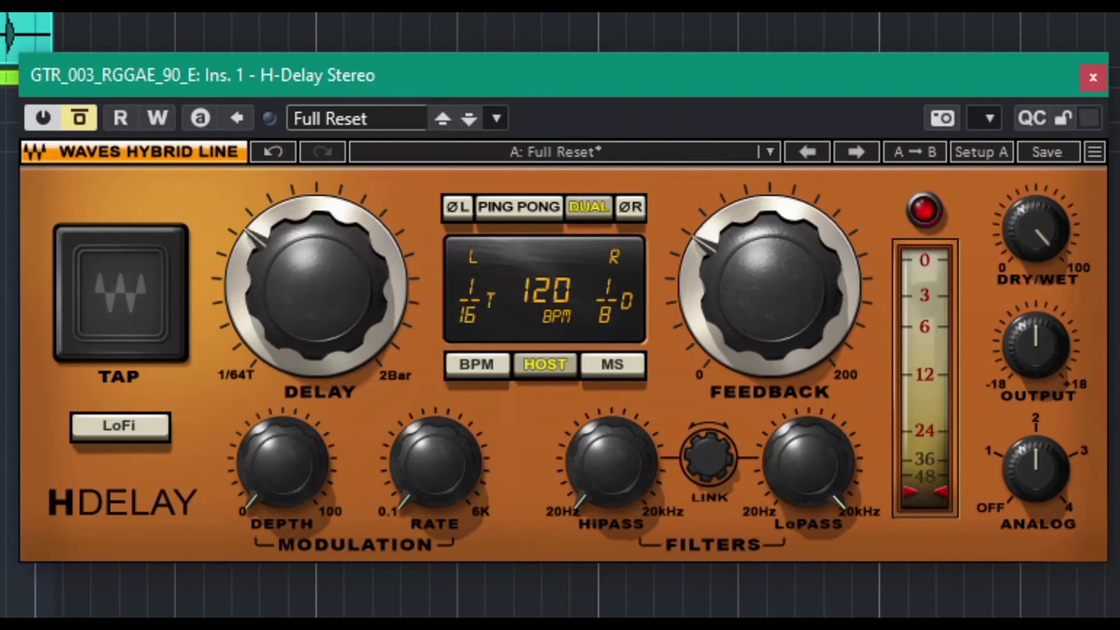
mouse_move(481, 317)
mouse_down()
mouse_move(481, 263)
mouse_move(481, 316)
mouse_up()
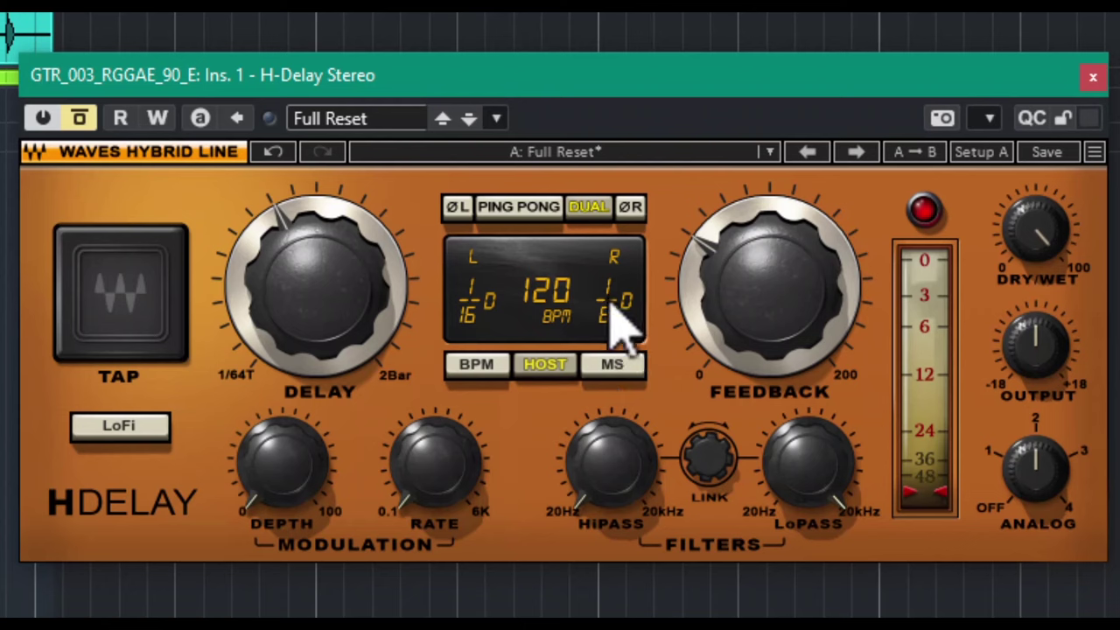
mouse_move(612, 310)
mouse_down()
mouse_move(612, 262)
mouse_move(612, 280)
mouse_up()
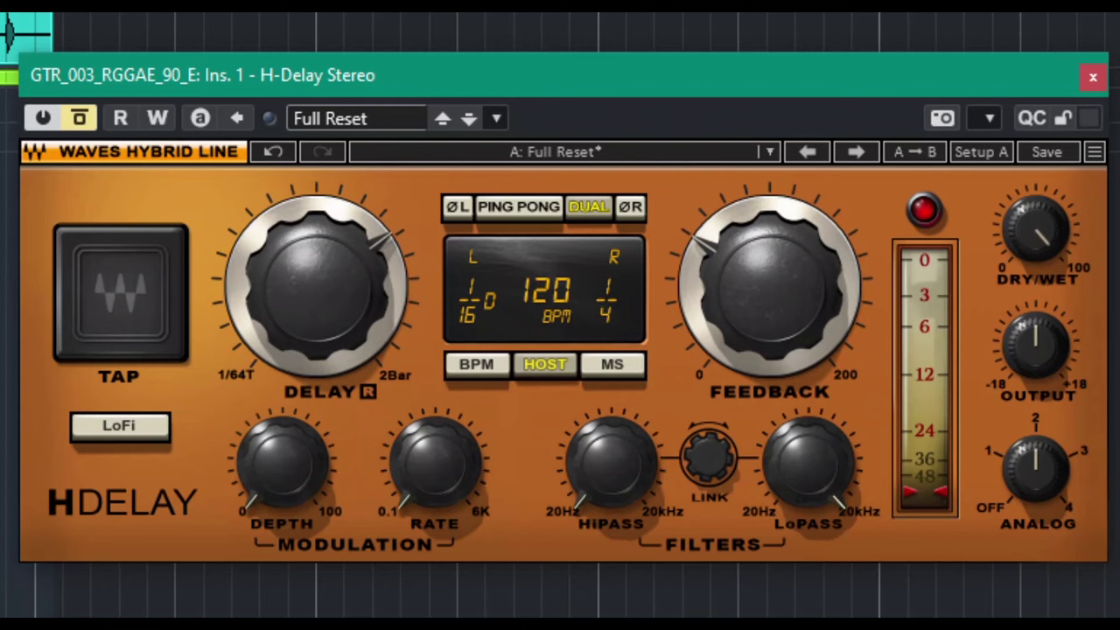
- Try BPM sync, switch the delay times to milliseconds, and set the left channel to 1148 and the right to 3480
click(472, 366)
mouse_move(462, 312)
mouse_down()
mouse_move(462, 328)
mouse_move(462, 302)
mouse_move(462, 315)
mouse_up()
drag(622, 310, 622, 288)
click(612, 364)
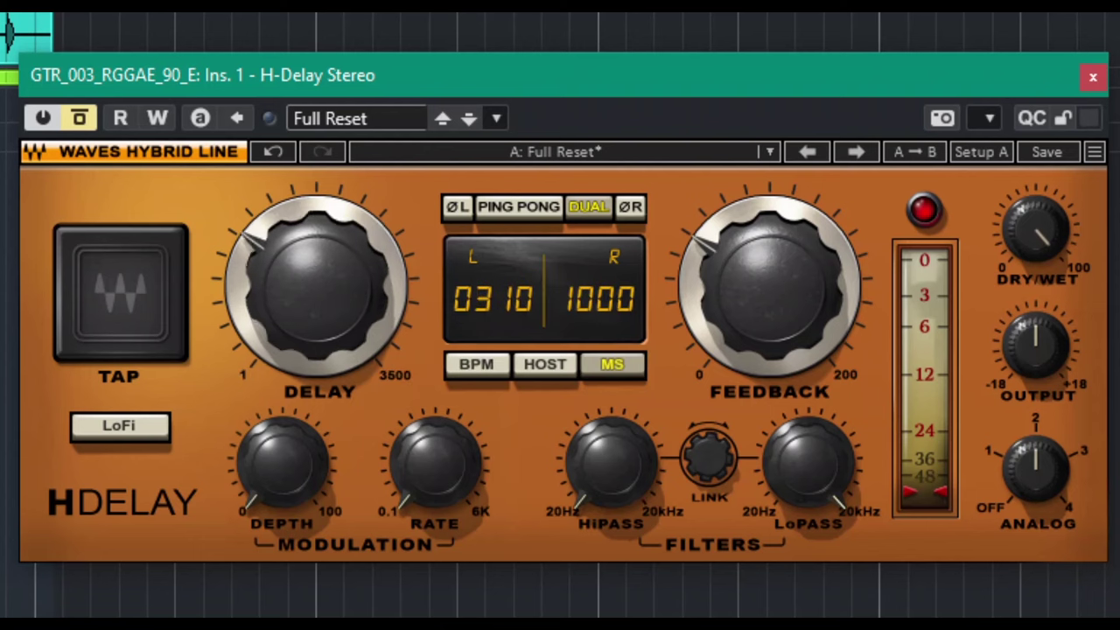
drag(490, 299, 490, 254)
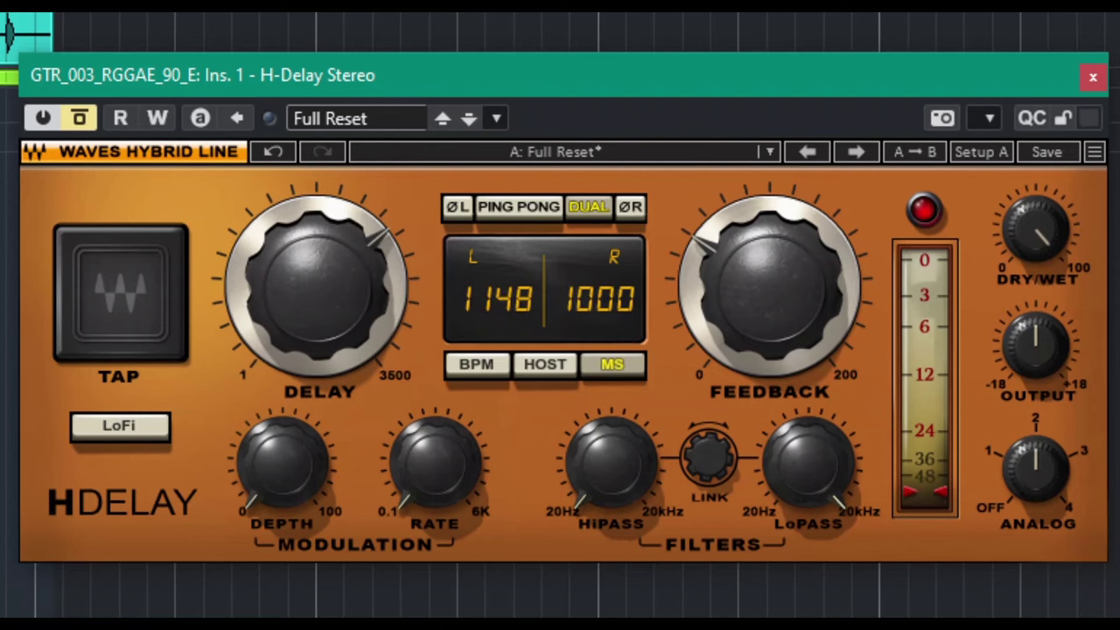
drag(608, 323, 607, 282)
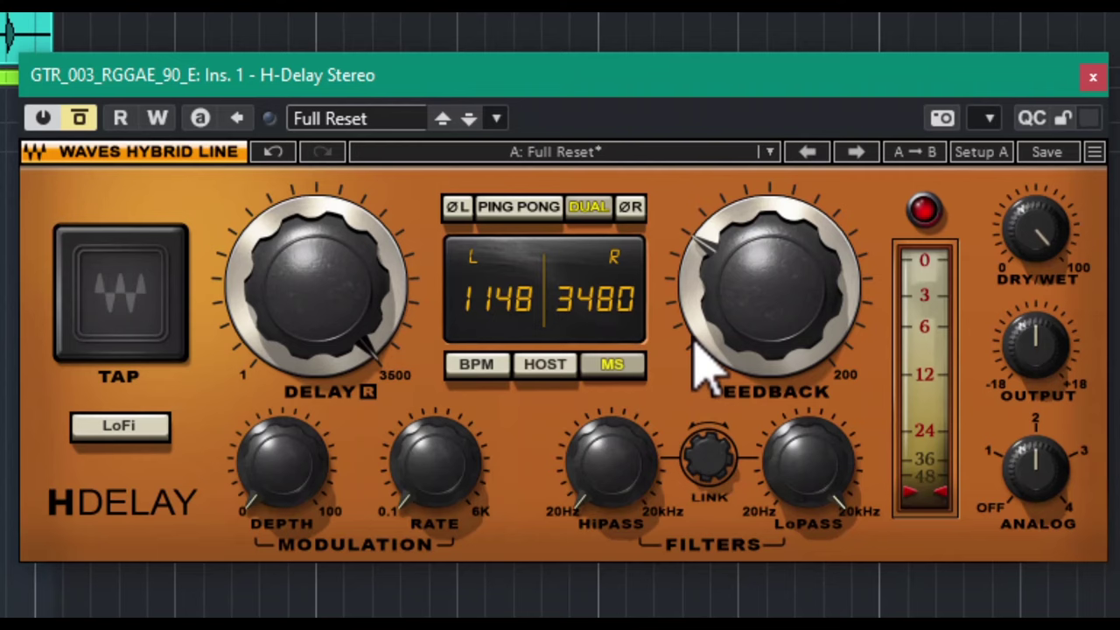
- Enable Ping Pong mode in H-Delay and alternate its starting side between L and R
mouse_move(695, 346)
click(534, 210)
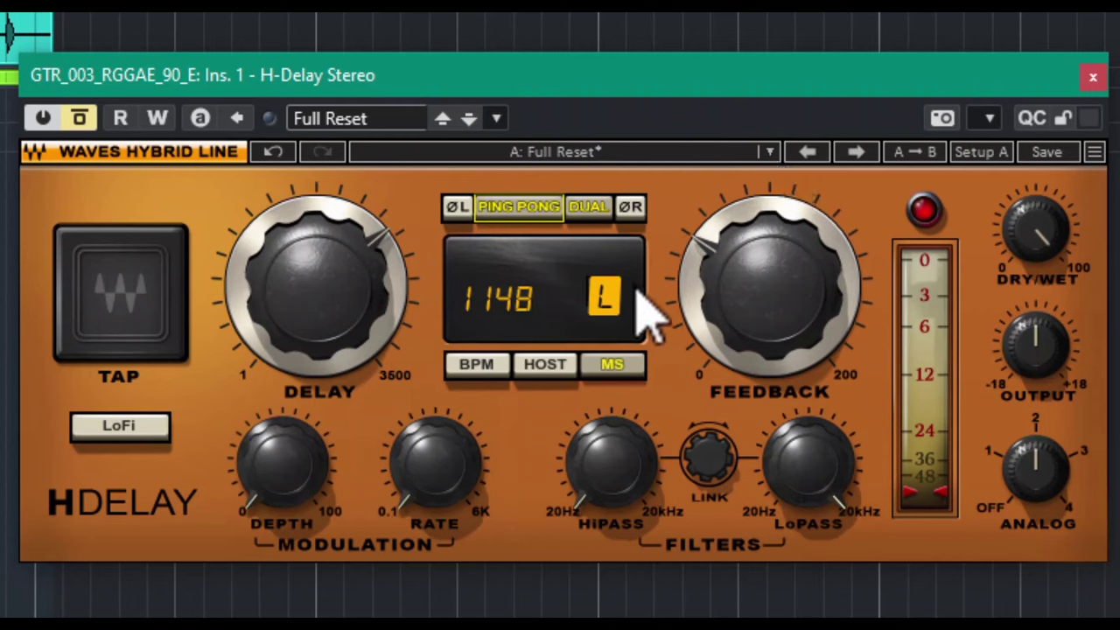
click(611, 299)
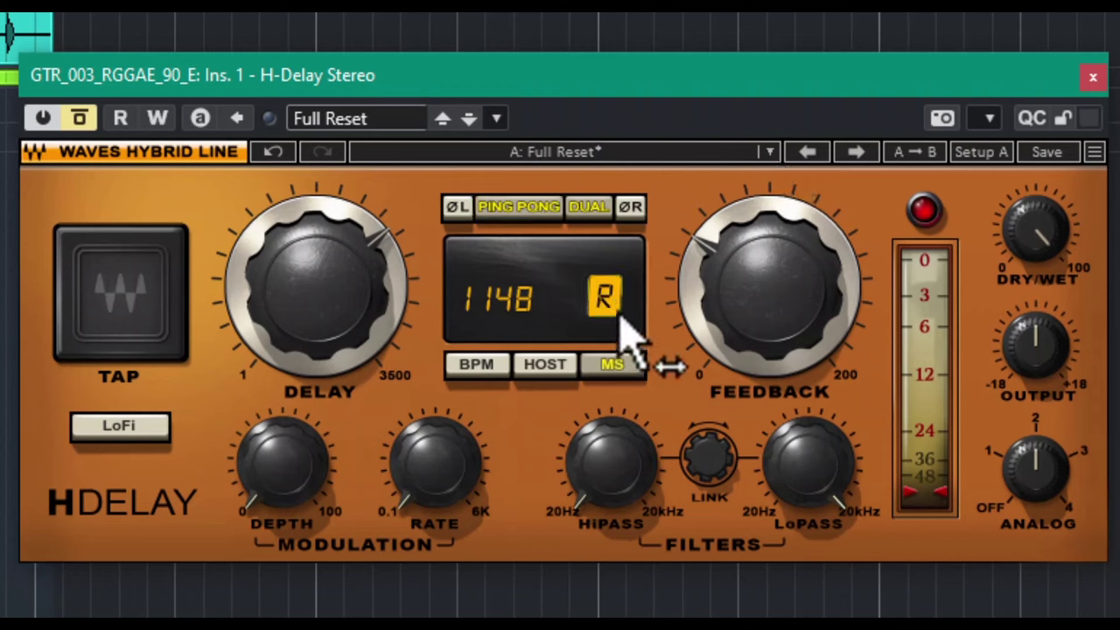
click(621, 315)
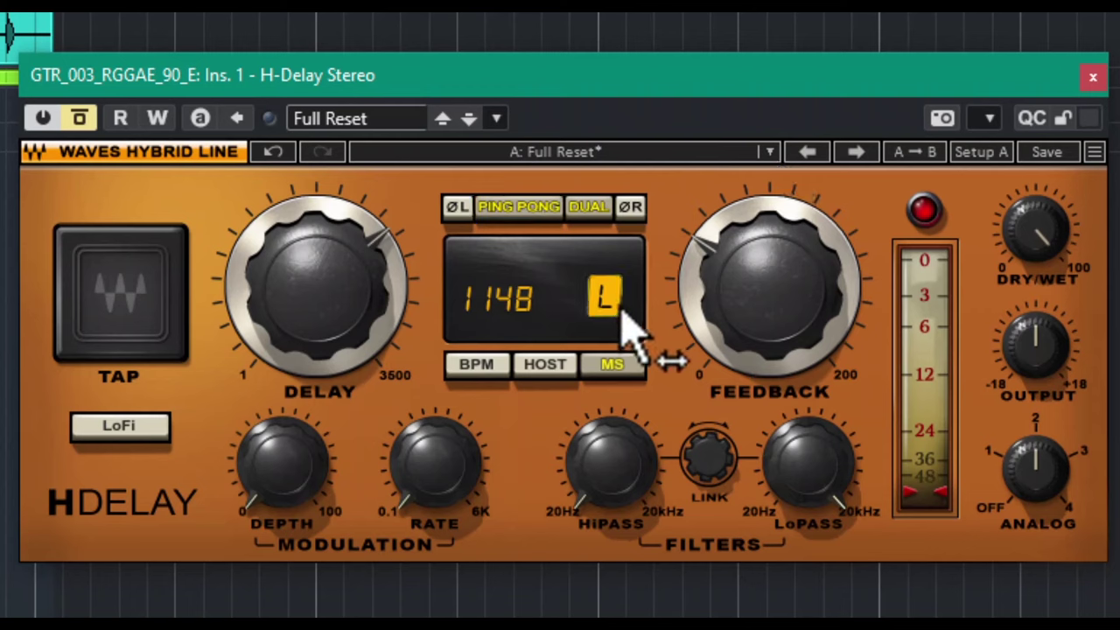
click(620, 320)
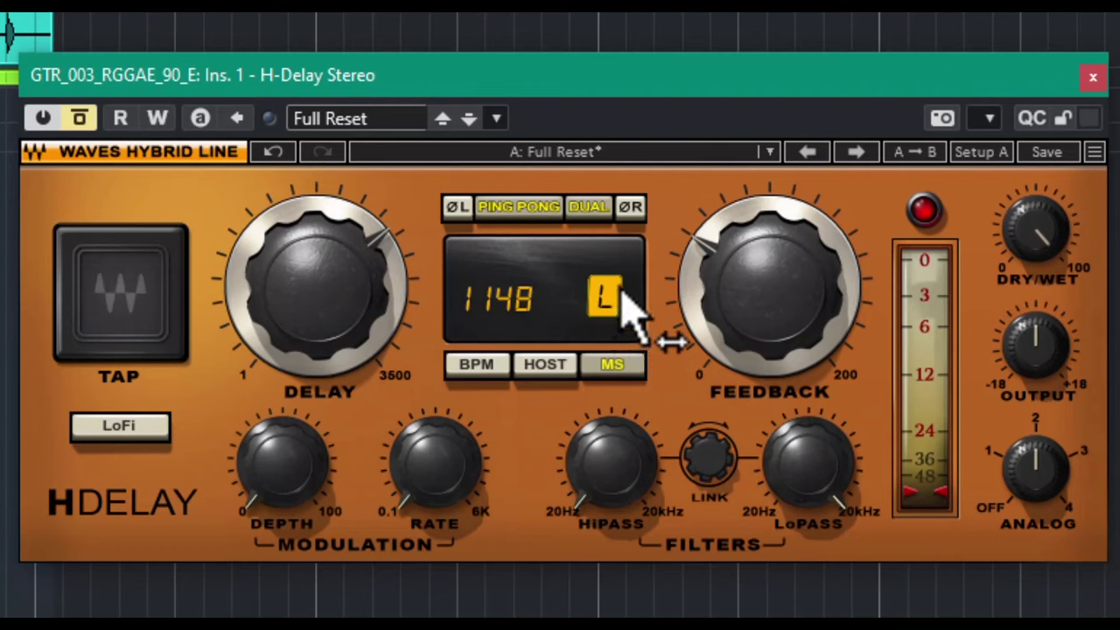
click(623, 298)
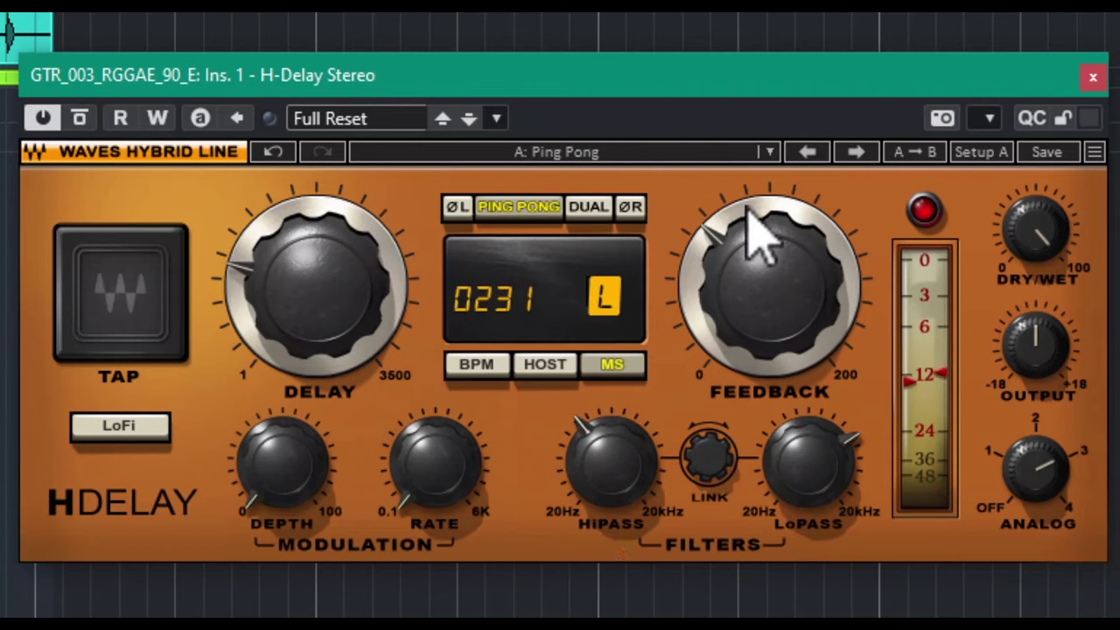
- In the Ping Pong preset, try R as the starting side before returning it to L, and set Dry/Wet to 76
click(605, 299)
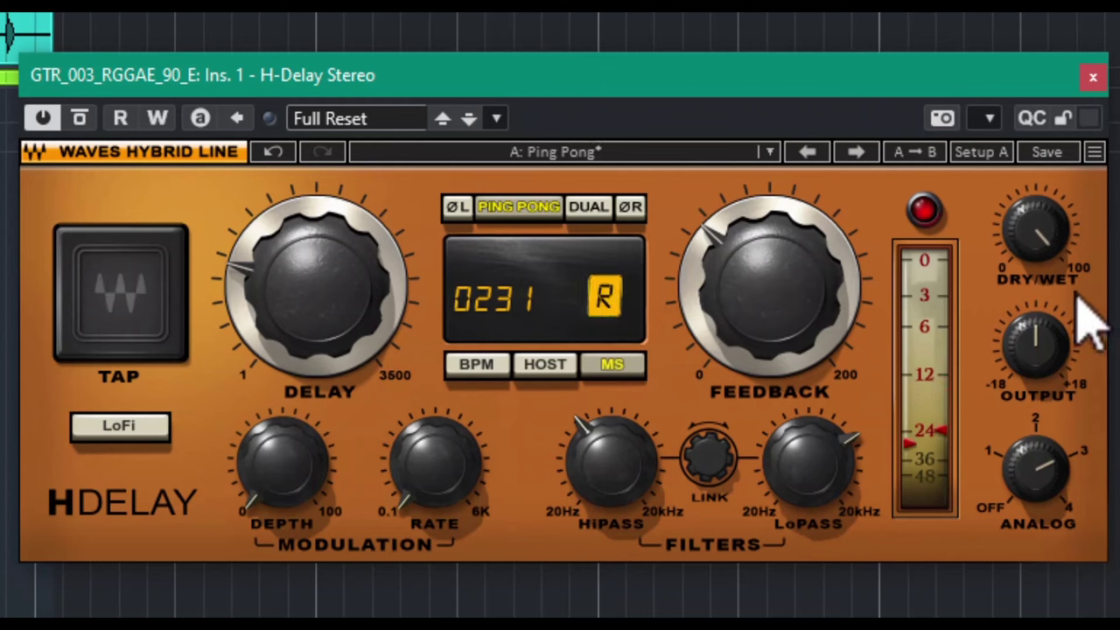
drag(1055, 251, 1055, 272)
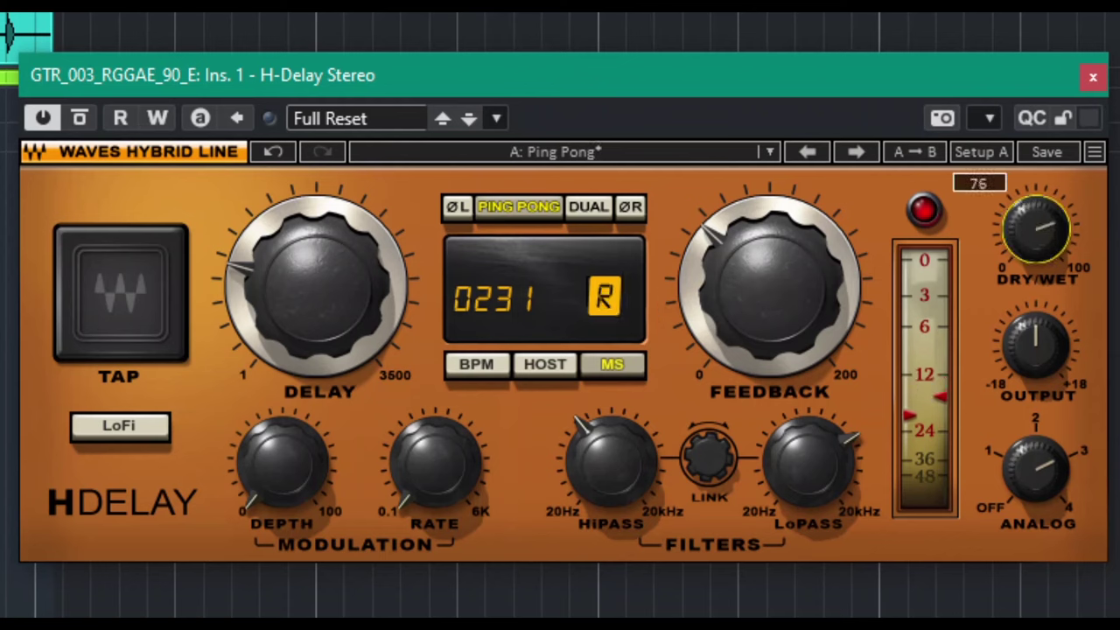
click(608, 311)
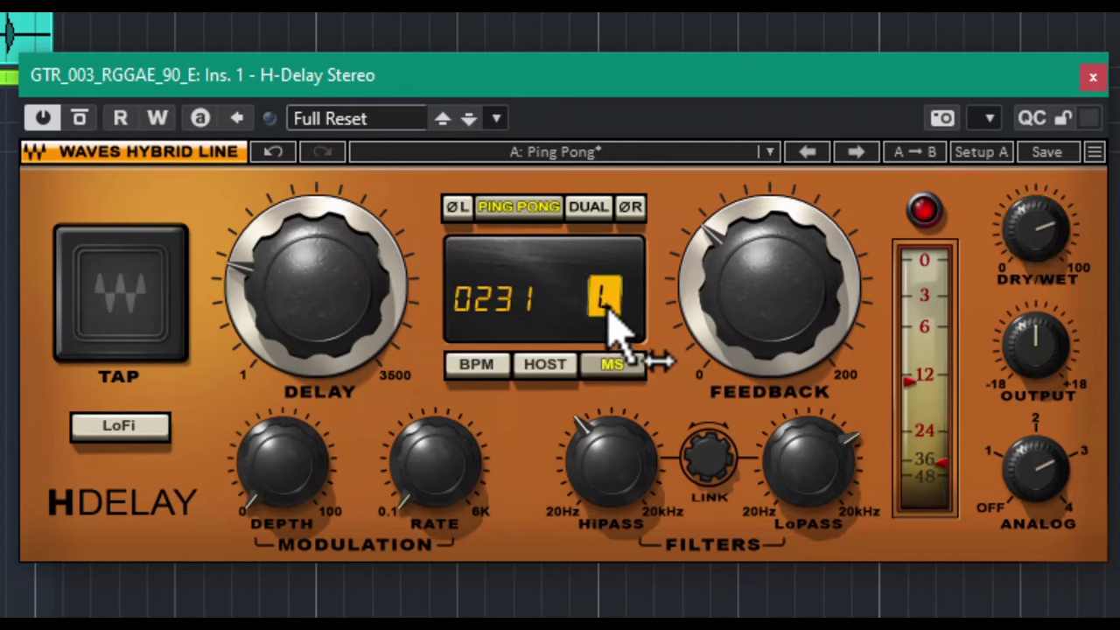
- Switch H-Delay to Dual mode with 569 ms on the left and 1642 ms on the right, and lower Feedback to 34
click(589, 208)
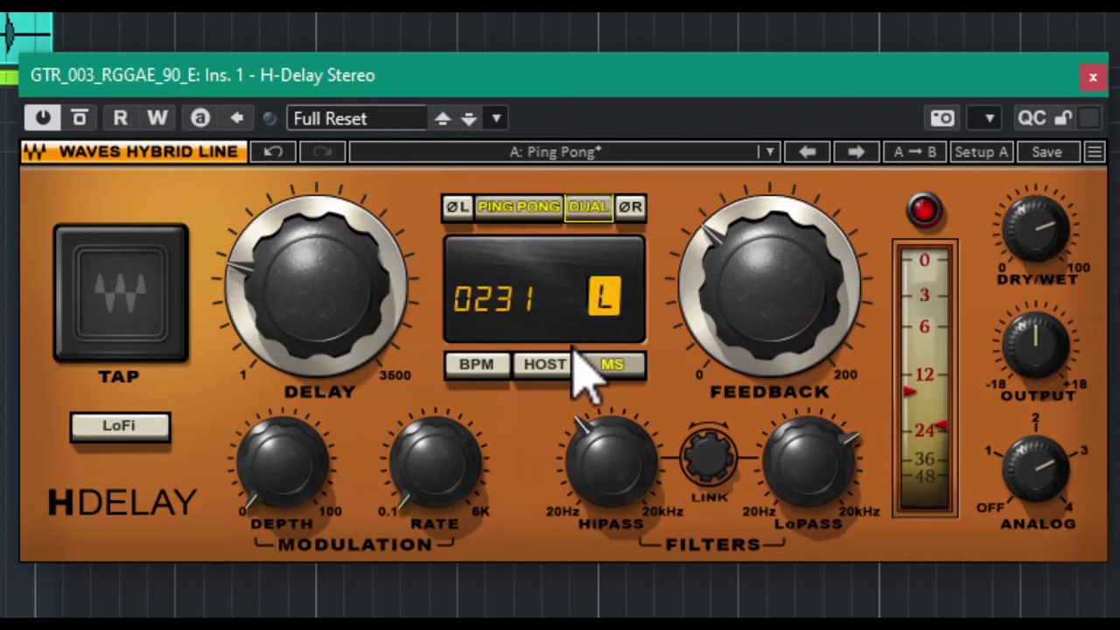
drag(492, 320, 493, 234)
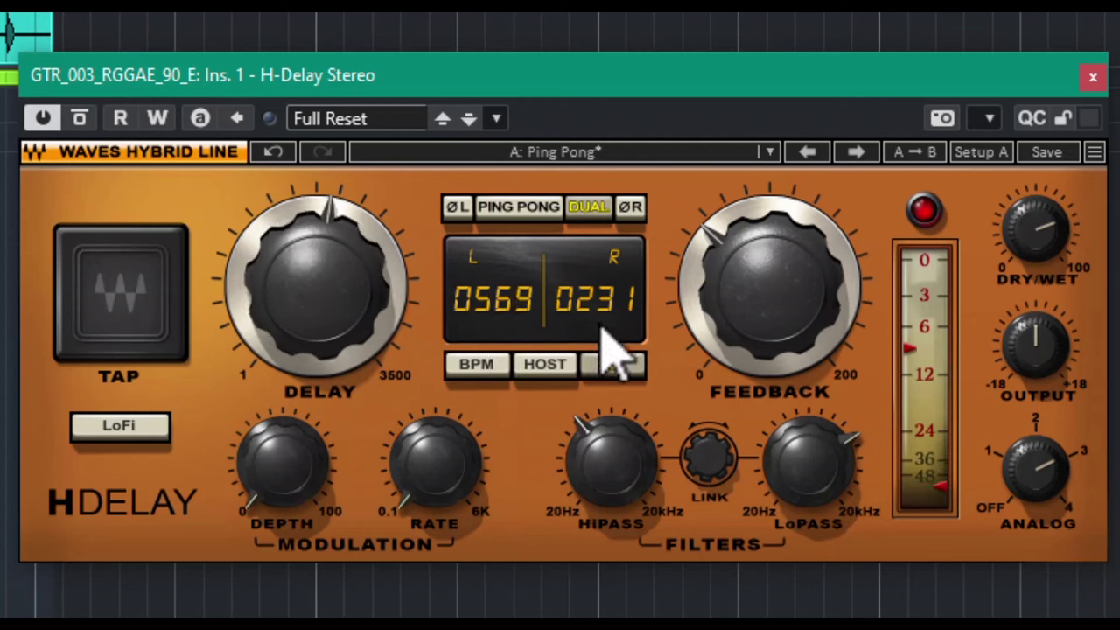
drag(609, 300, 641, 278)
mouse_move(767, 298)
mouse_down()
mouse_move(767, 317)
mouse_move(767, 303)
mouse_up()
drag(375, 280, 376, 301)
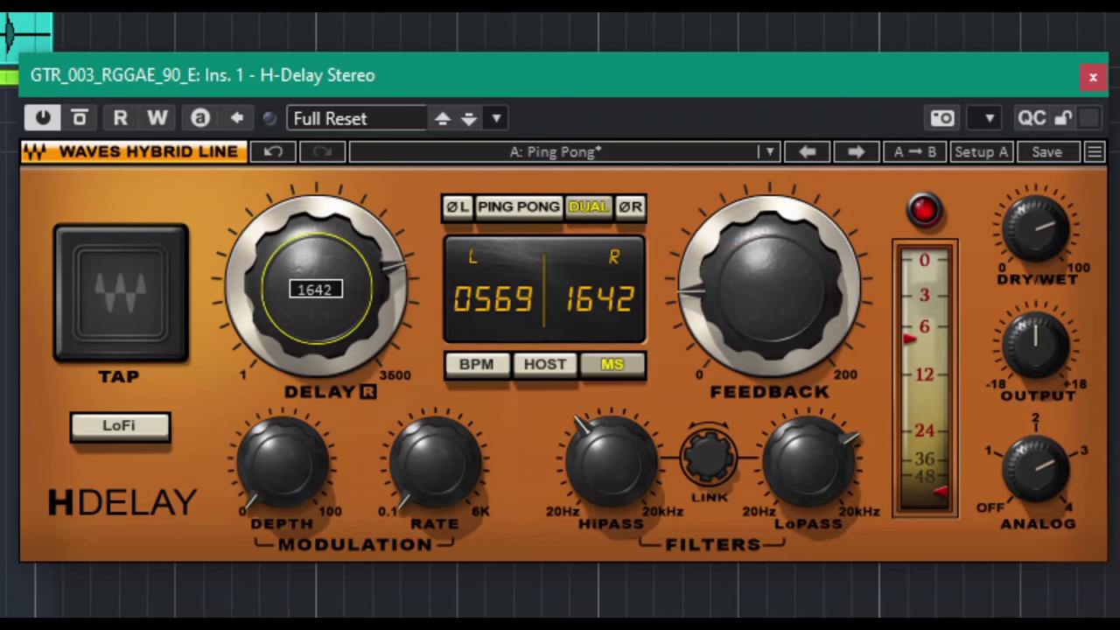
- Set the left delay time to 89 ms and the right delay time to 350 ms
drag(444, 304, 498, 300)
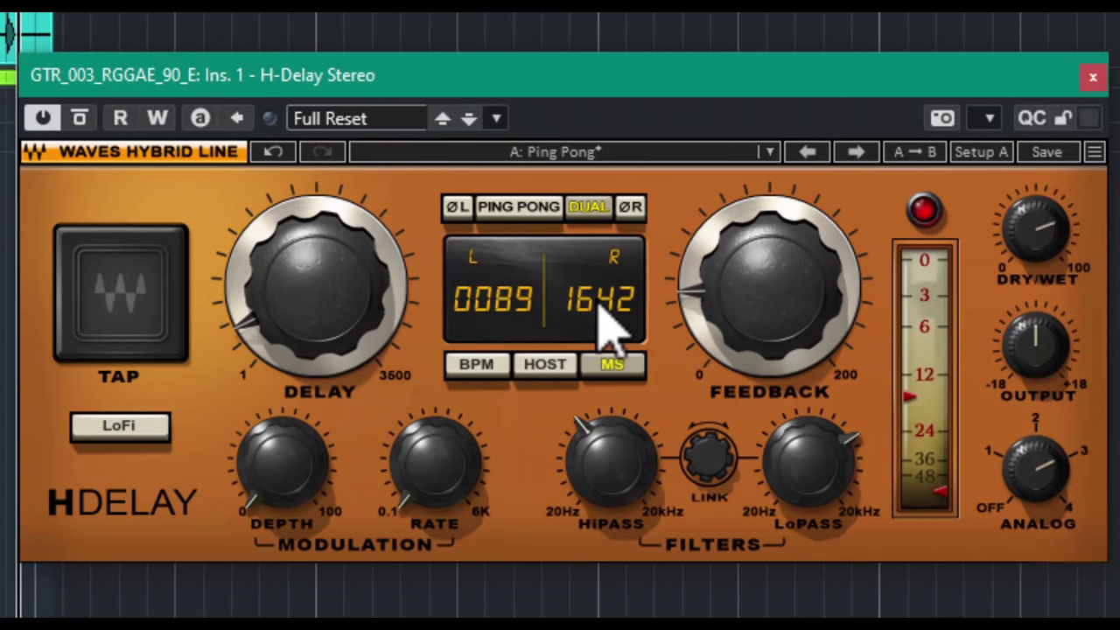
drag(597, 302, 598, 337)
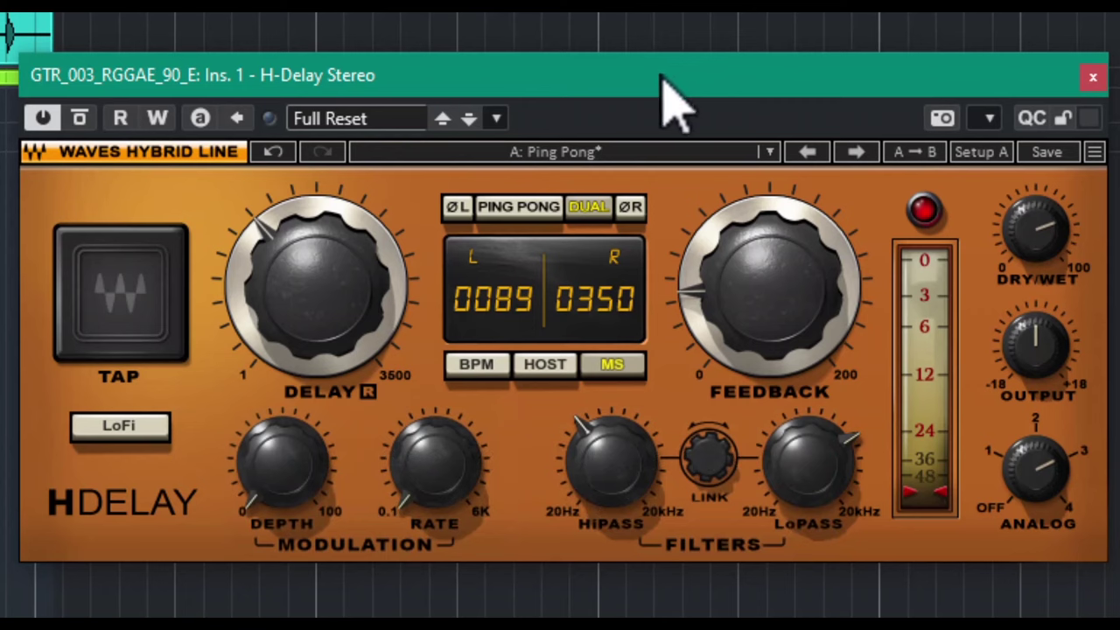
mouse_move(792, 296)
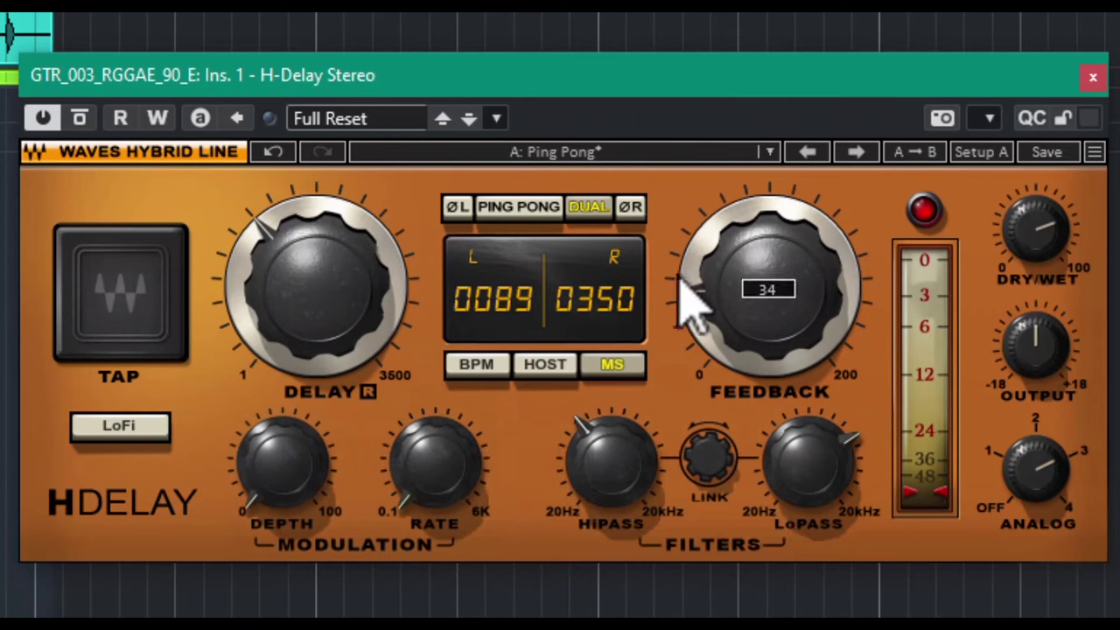
- Open the MIDI Learn options of several H-Delay controls, including Feedback, Depth and Output, without assigning any
mouse_move(775, 350)
right_click(779, 258)
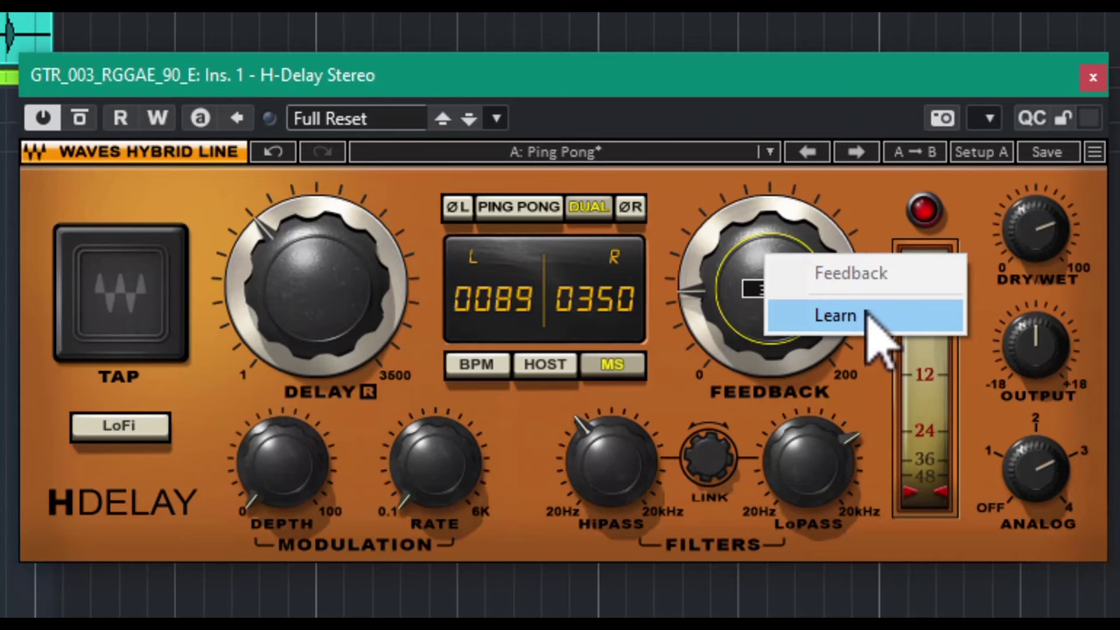
click(888, 435)
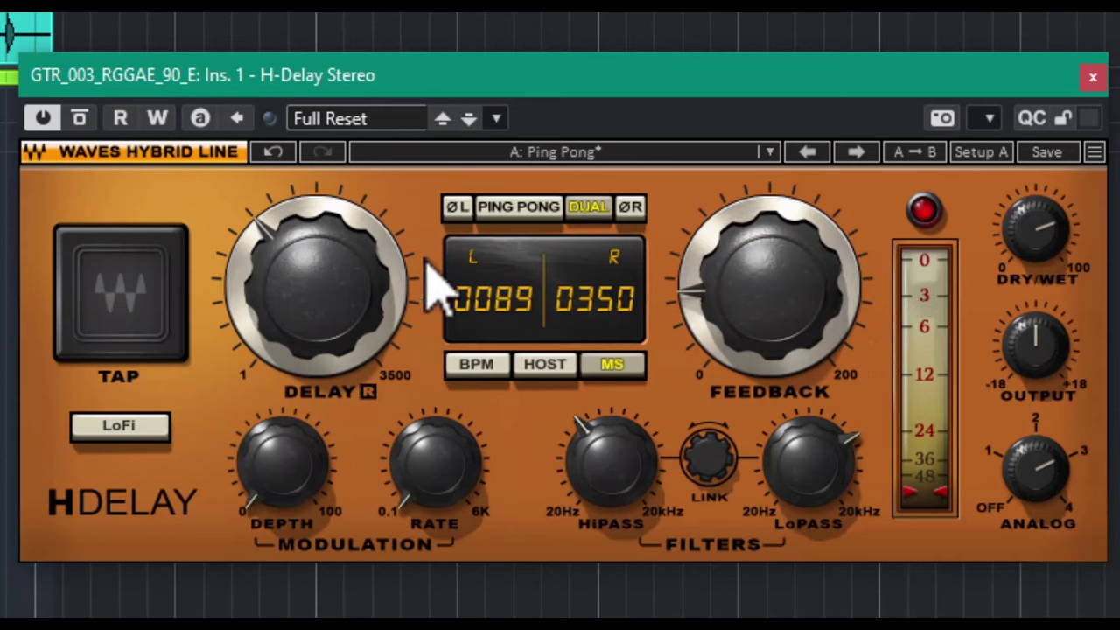
mouse_move(285, 258)
right_click(318, 293)
right_click(306, 468)
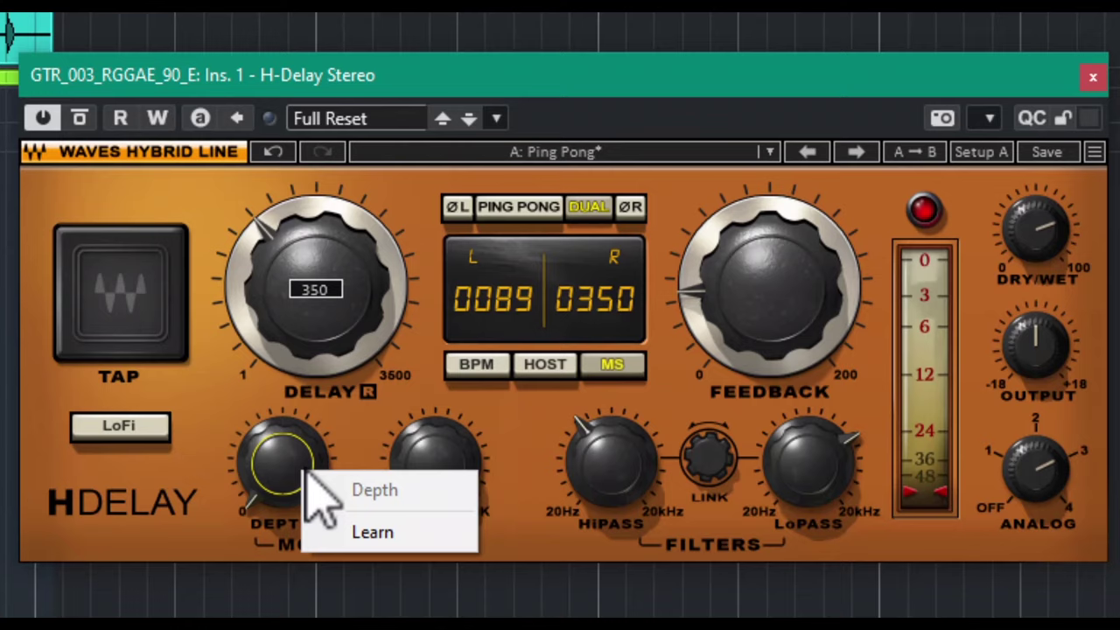
right_click(603, 477)
right_click(1041, 346)
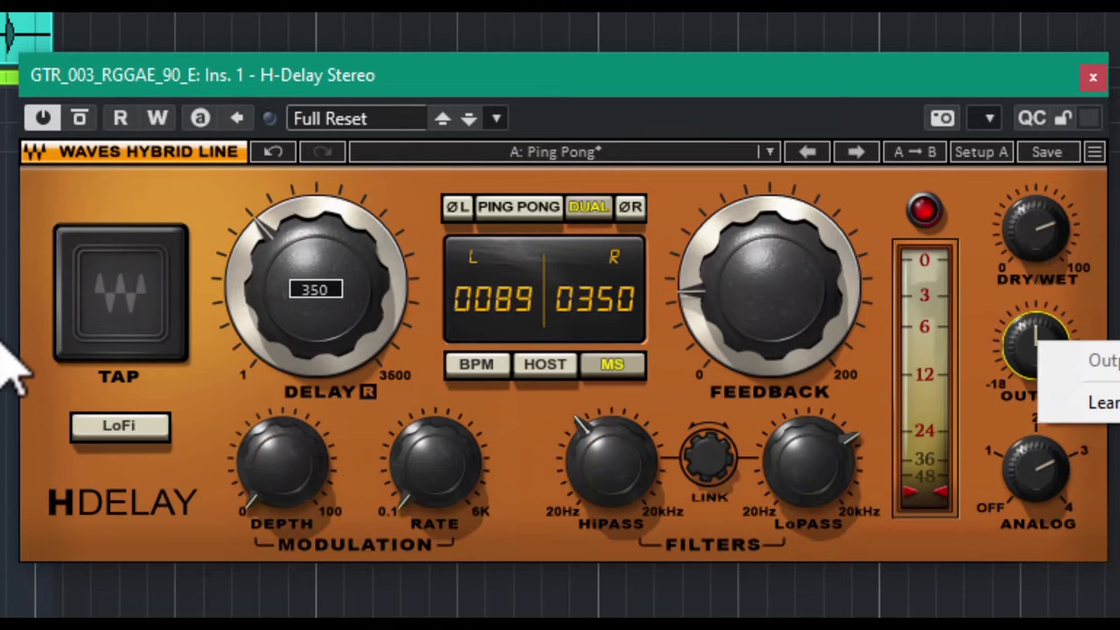
right_click(136, 337)
click(288, 213)
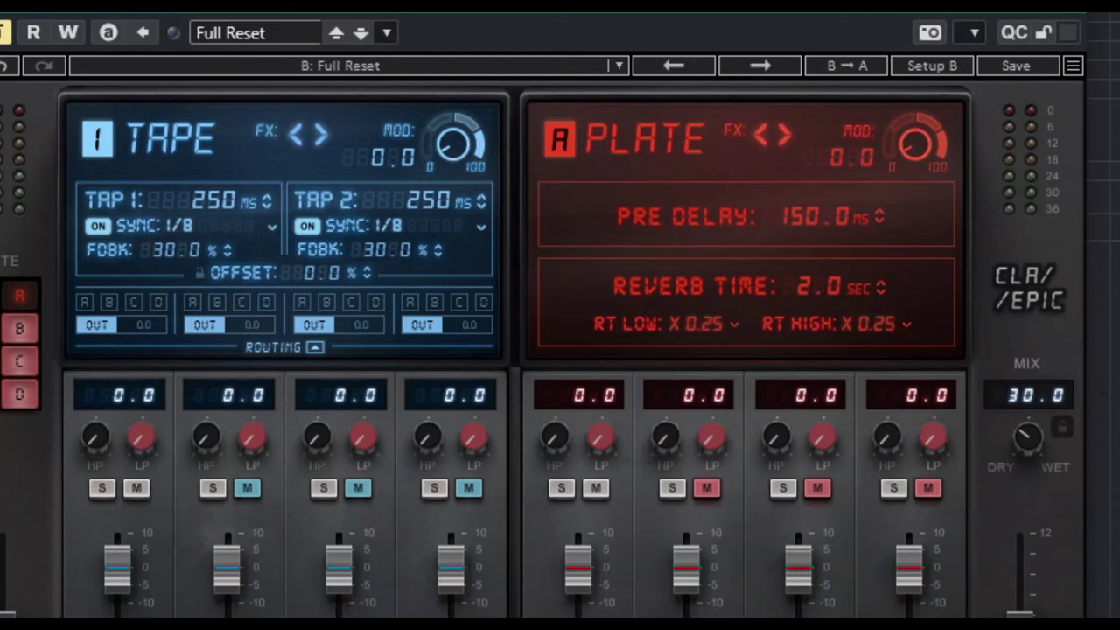
- Set CLA Epic's Mix to 58.4, lock it, and step forward through the presets to Solo #1
mouse_move(1027, 438)
mouse_down()
mouse_move(1028, 412)
mouse_move(1041, 449)
mouse_up()
click(1062, 426)
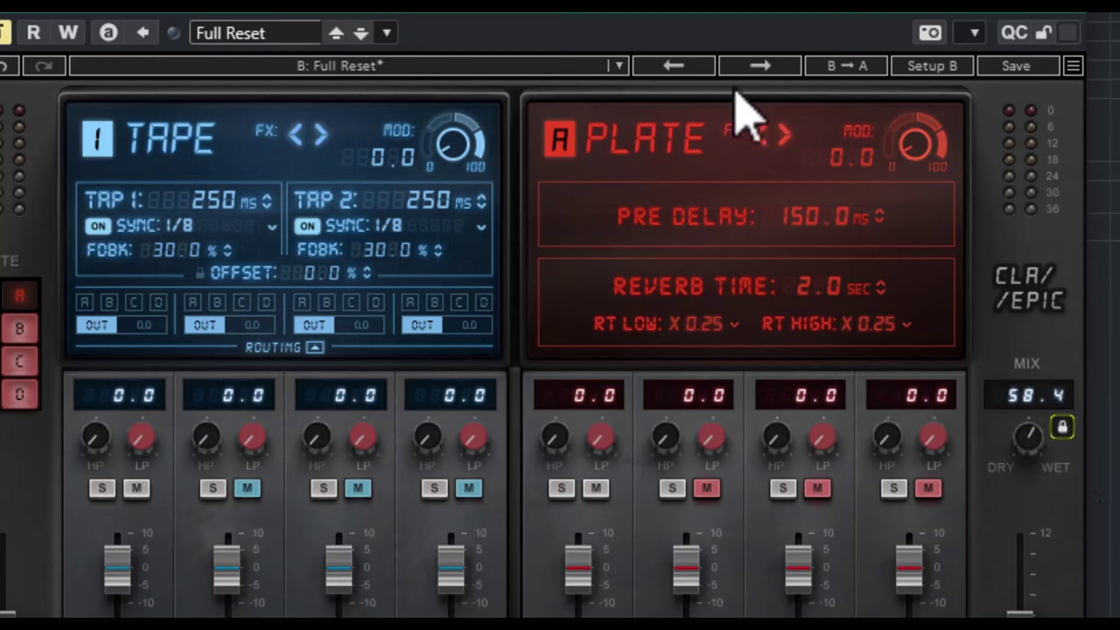
click(759, 68)
click(760, 68)
click(760, 68)
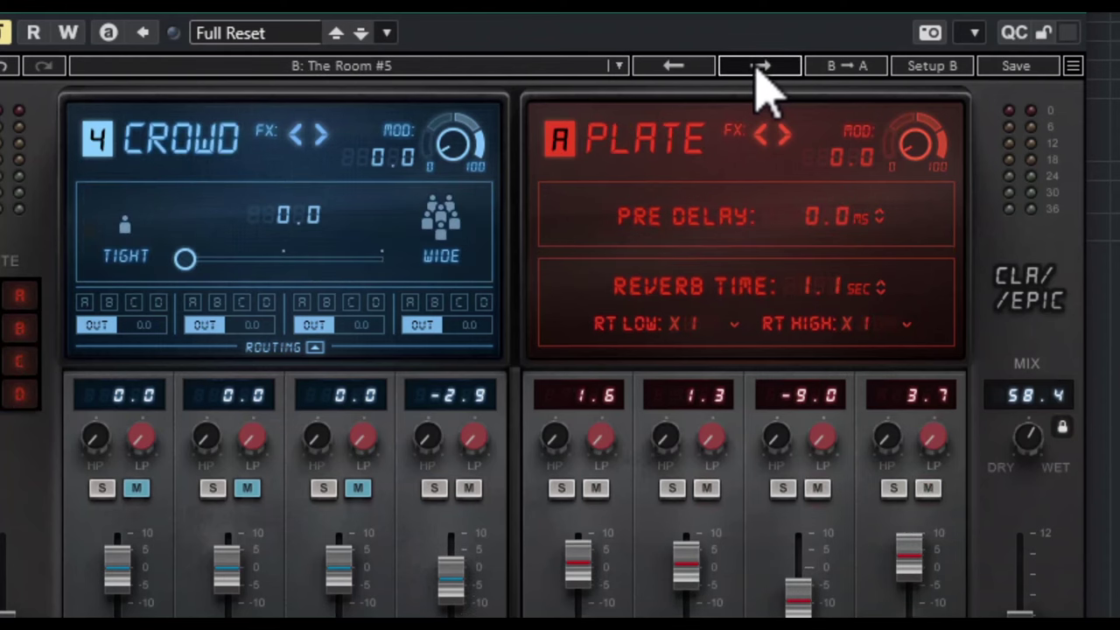
click(759, 69)
click(759, 68)
click(757, 69)
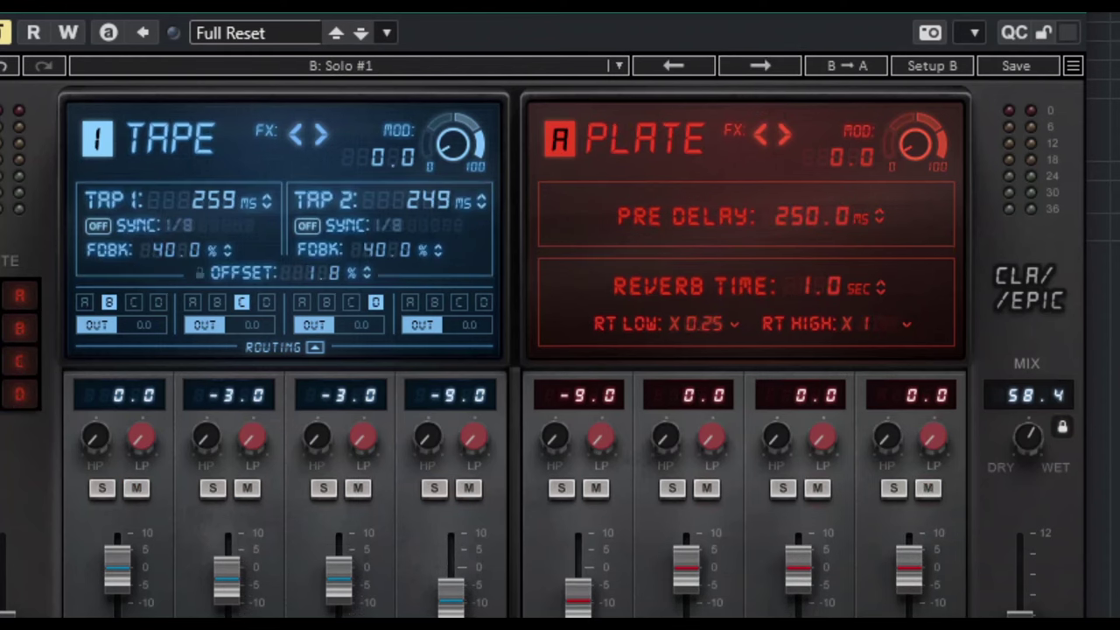
- Unlock CLA Epic's Mix and advance through the presets to The Stereo March #1
click(759, 69)
click(760, 68)
click(759, 68)
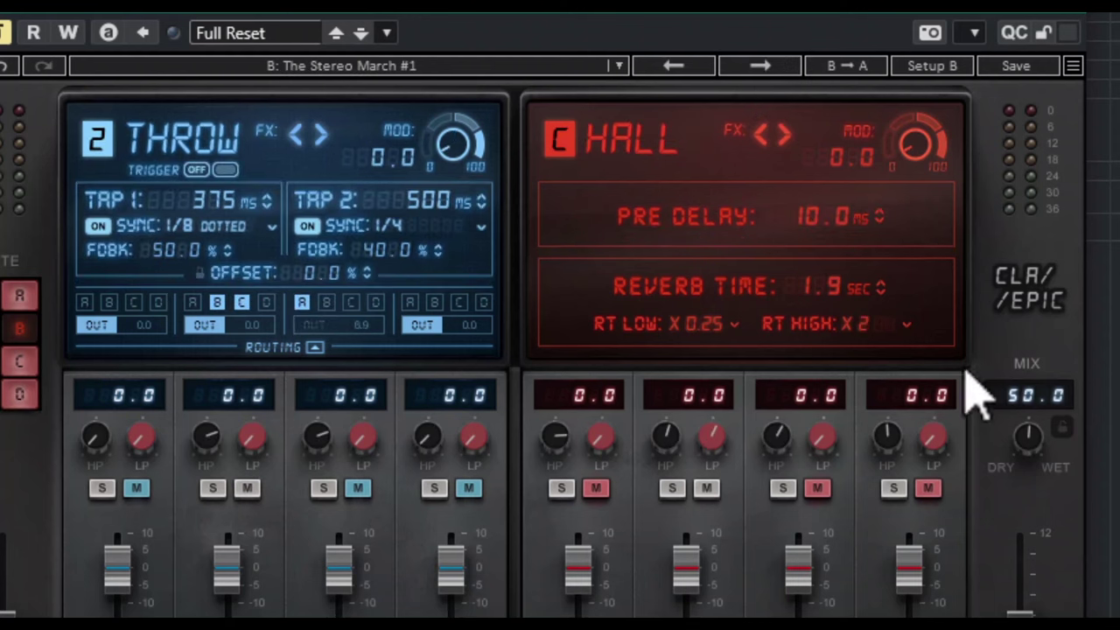
- Lower the unlocked Mix on The Stereo March #1 and step forward through the presets to The Vocal #2
drag(1040, 432, 1040, 437)
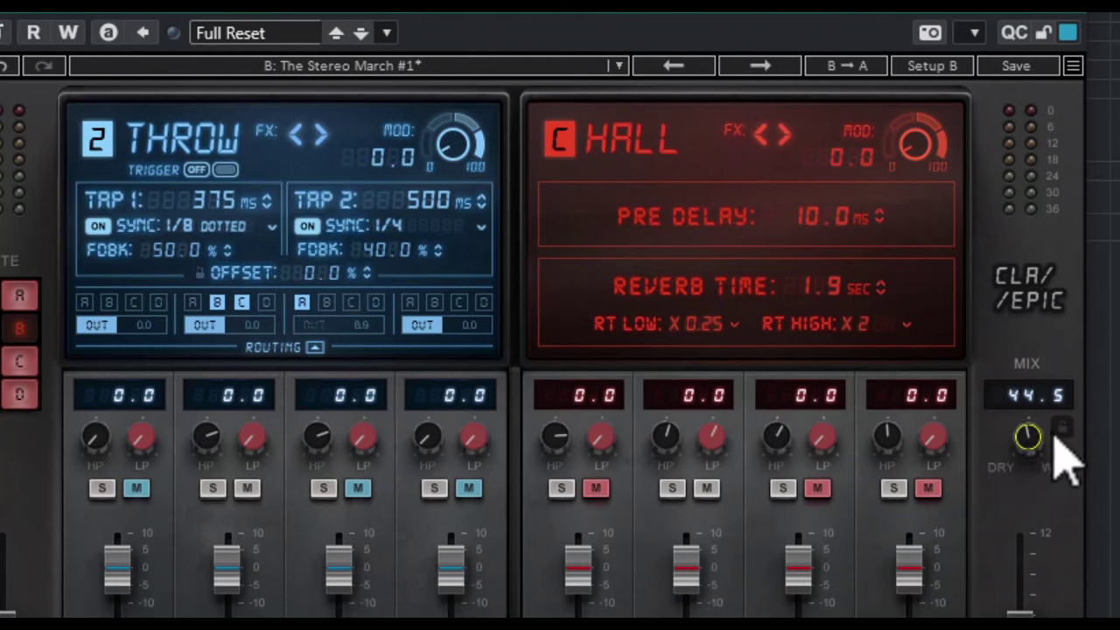
drag(1029, 441, 1029, 466)
click(761, 67)
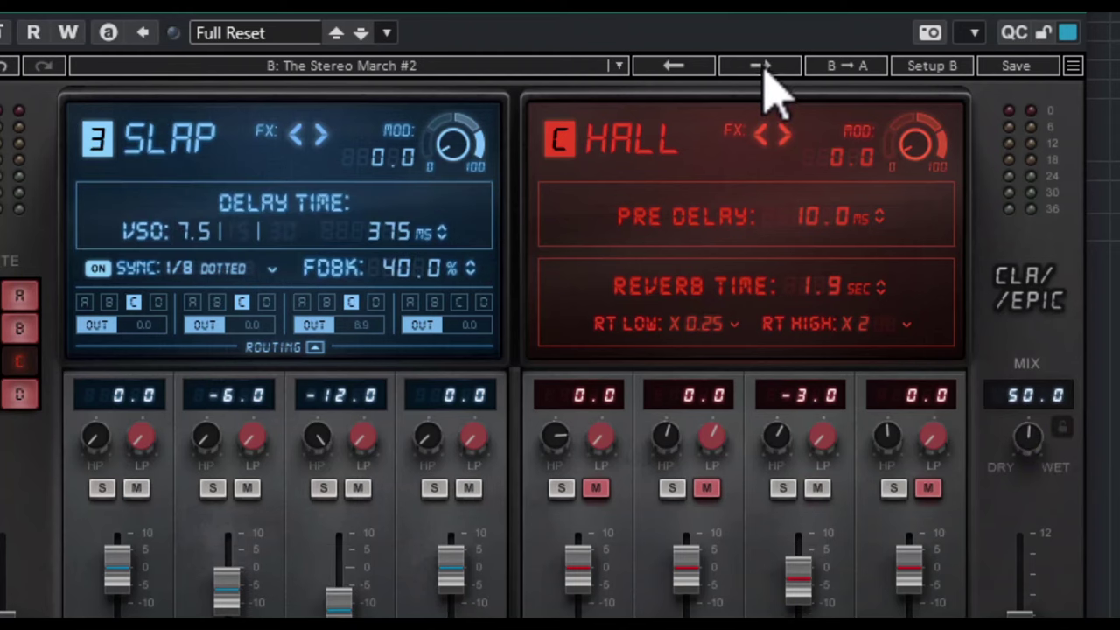
click(761, 66)
click(765, 68)
click(766, 69)
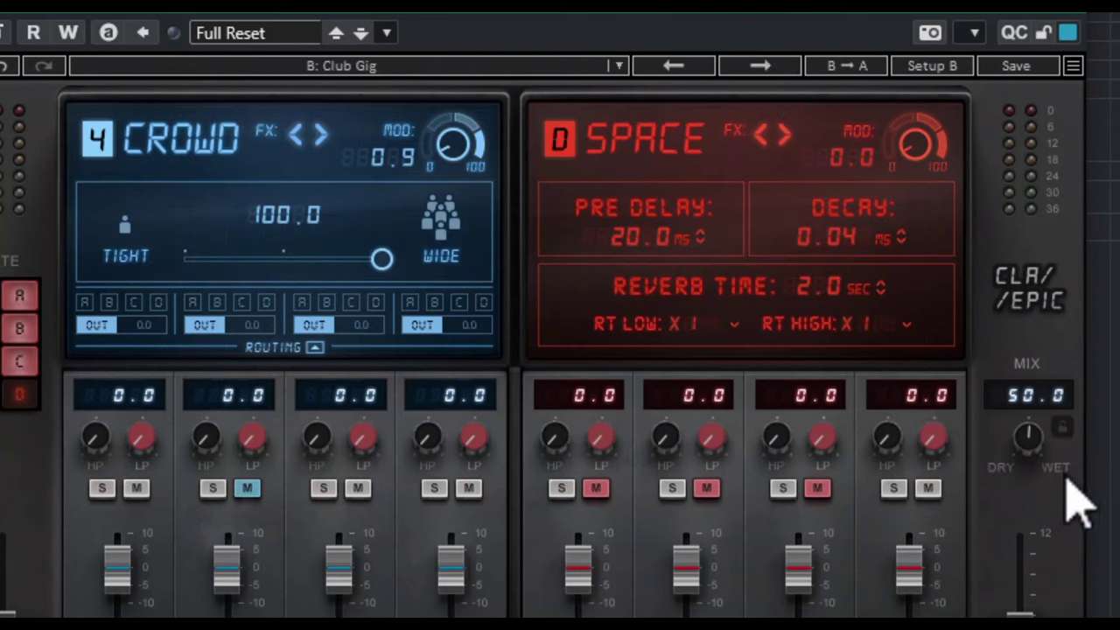
click(741, 69)
click(742, 68)
click(742, 68)
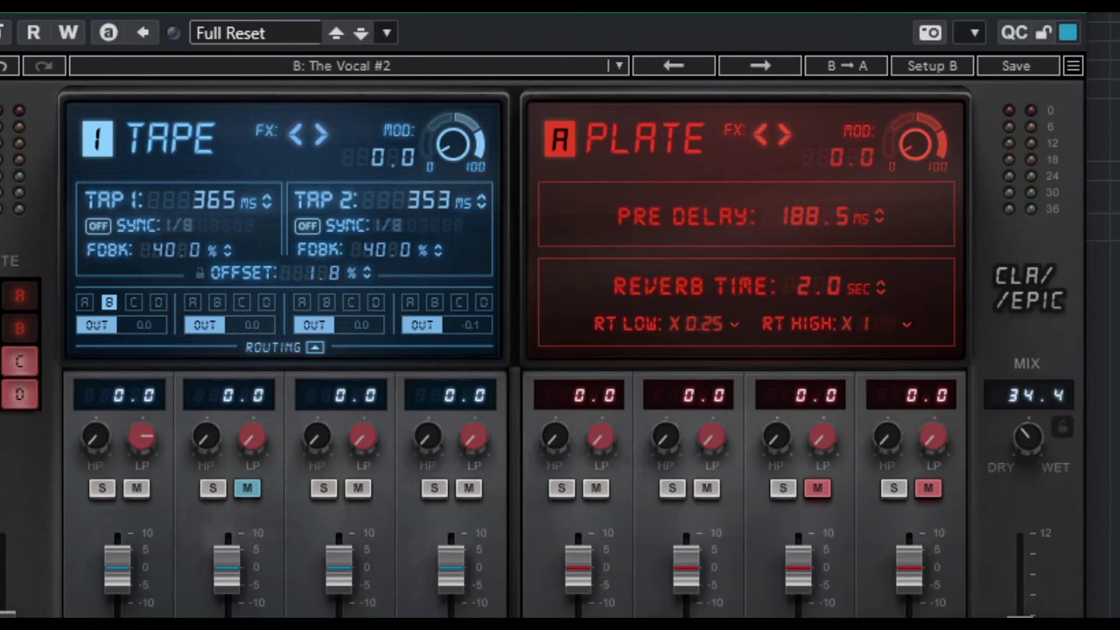
- Lock CLA Epic's Mix, set it to 62.5, and step forward through the presets to Big Landscape
click(1061, 427)
drag(1031, 439, 1031, 376)
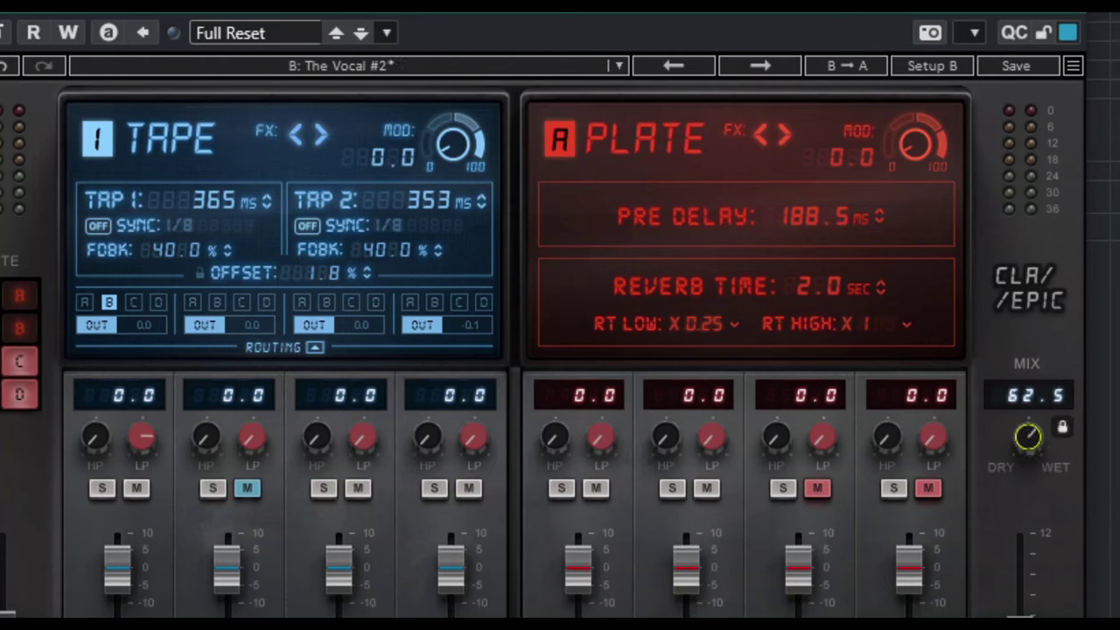
click(777, 68)
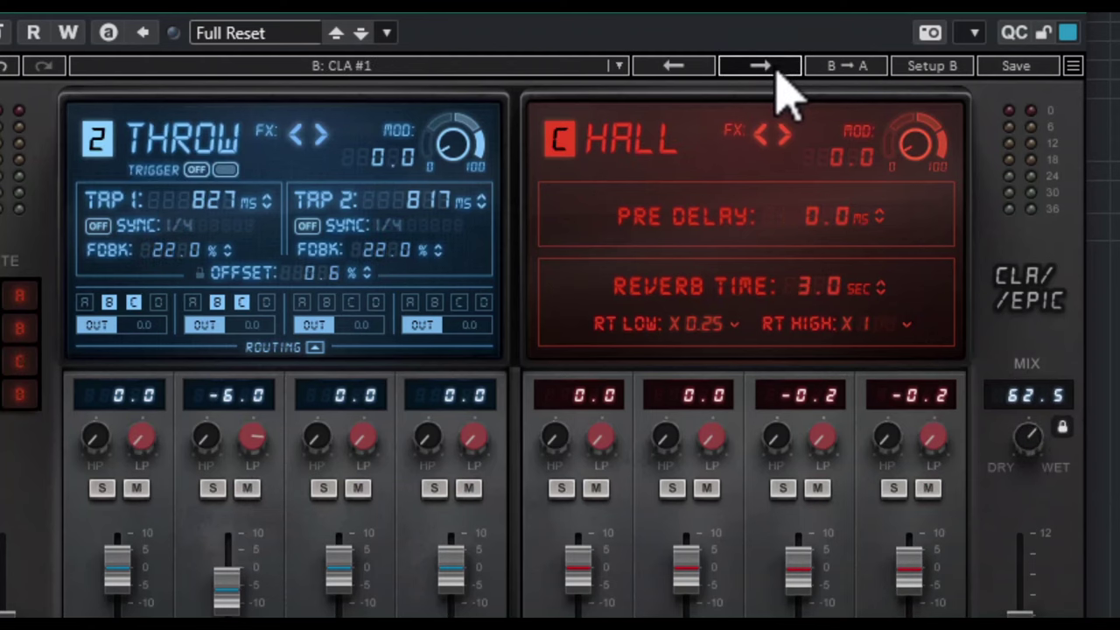
click(777, 68)
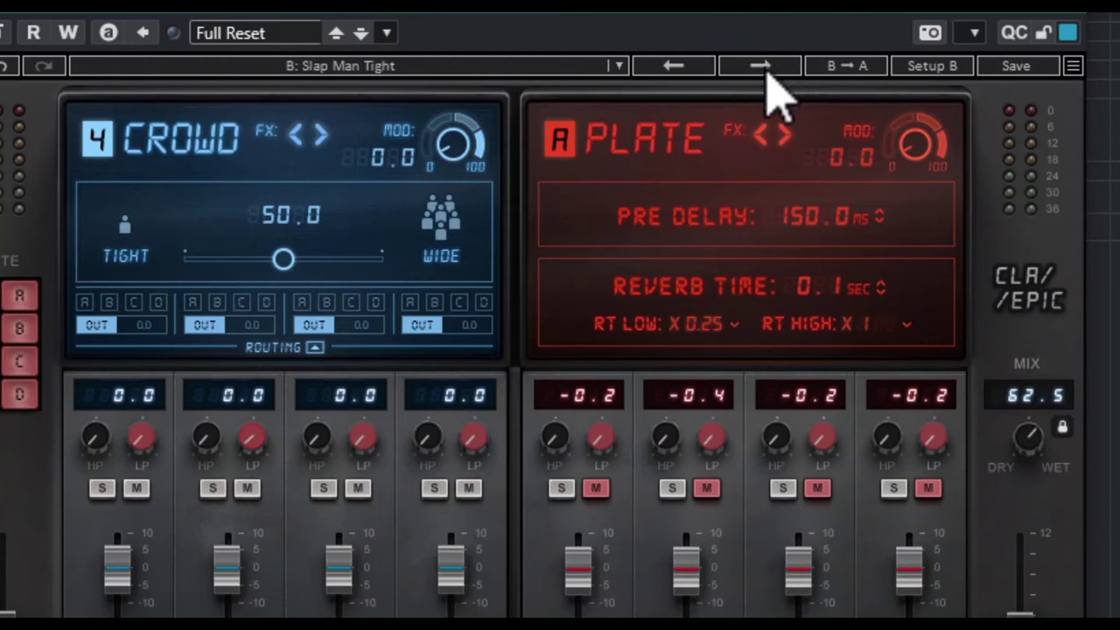
click(768, 69)
click(768, 68)
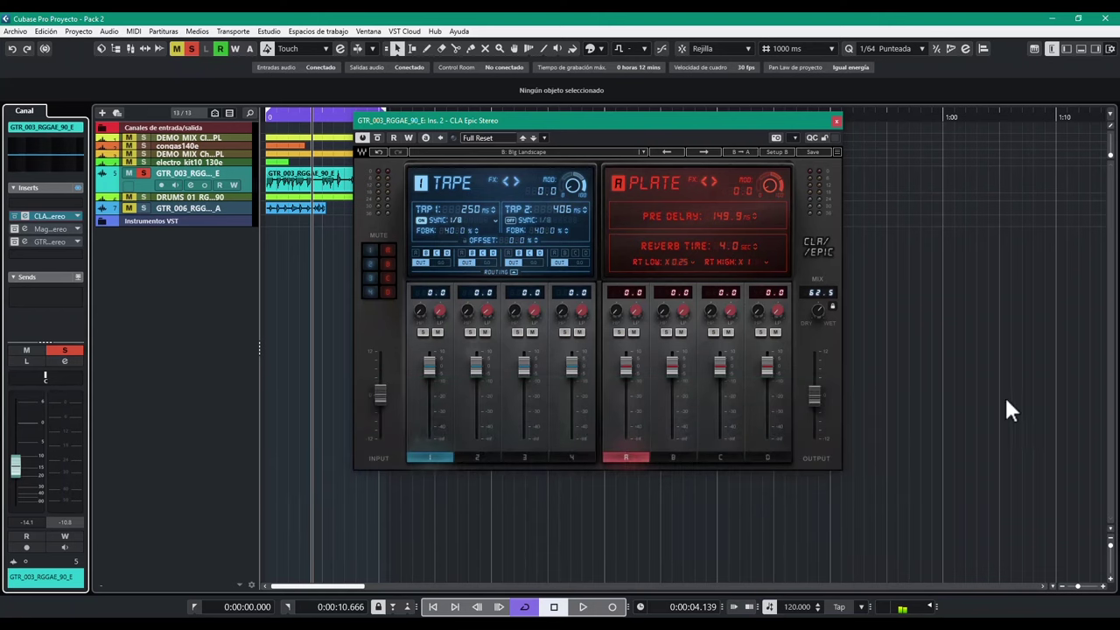
- Set CLA Epic's GUI size to 150%, reposition its window, and review the size and preset-load lock options
click(837, 152)
click(897, 225)
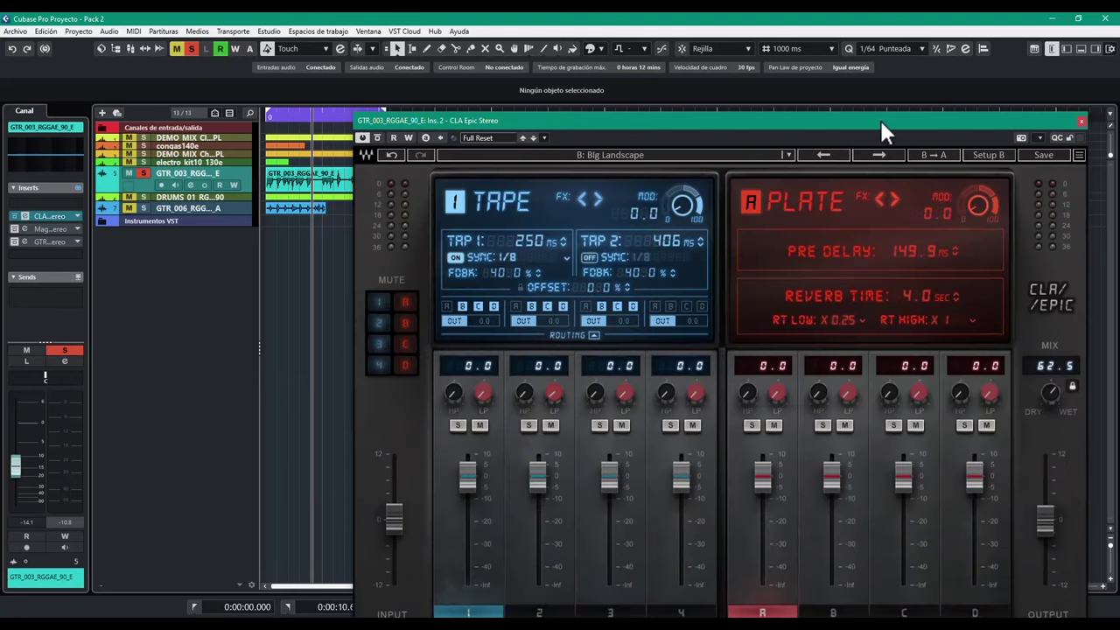
drag(881, 122, 743, 48)
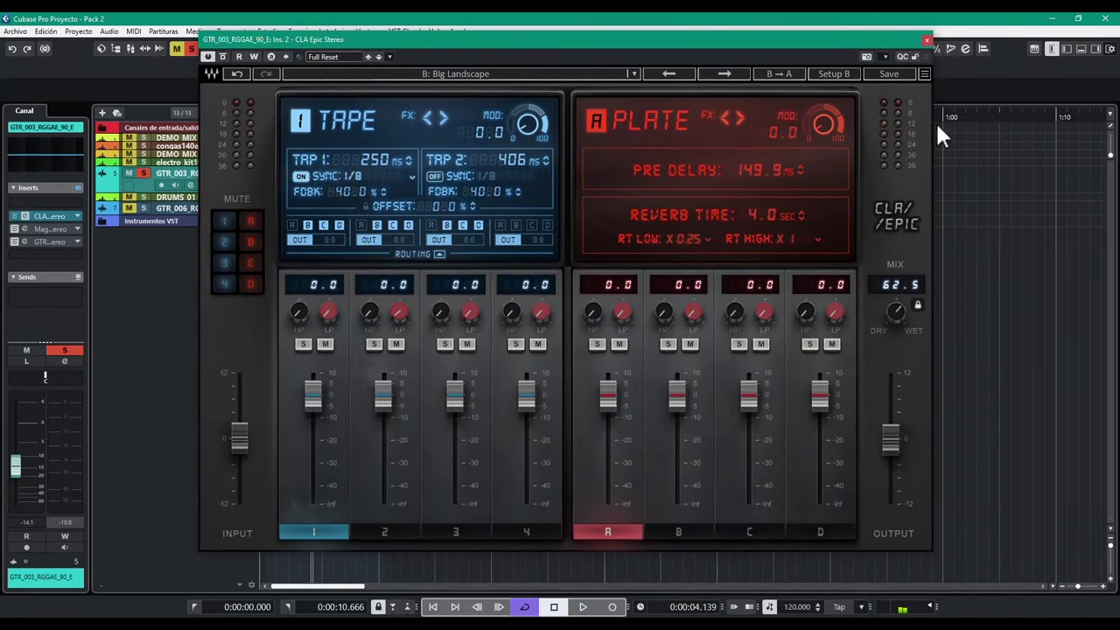
click(925, 73)
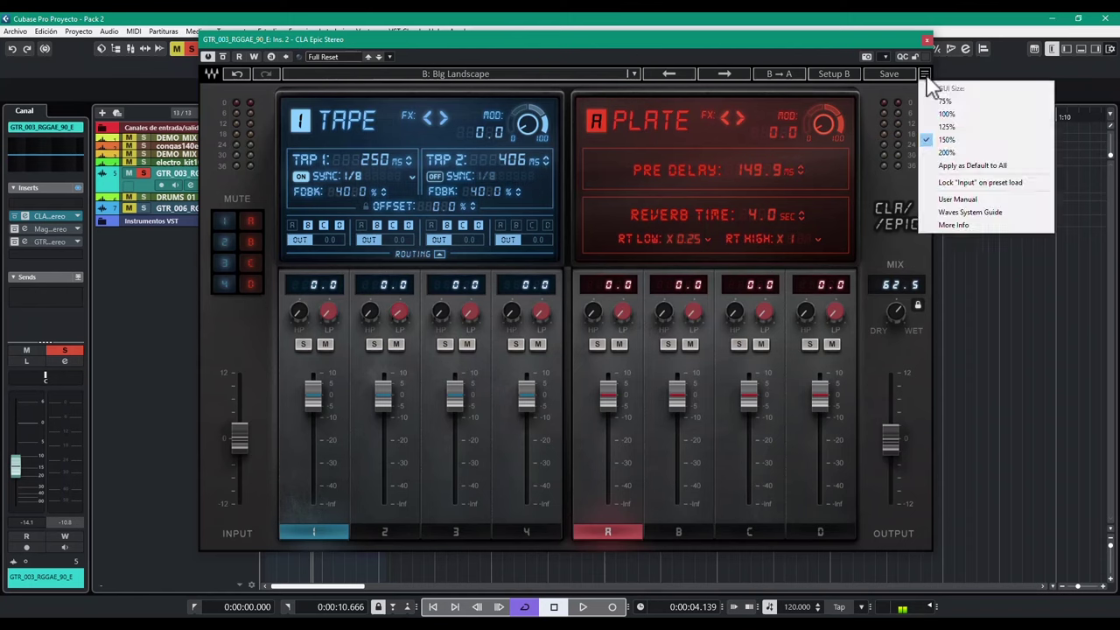
click(875, 175)
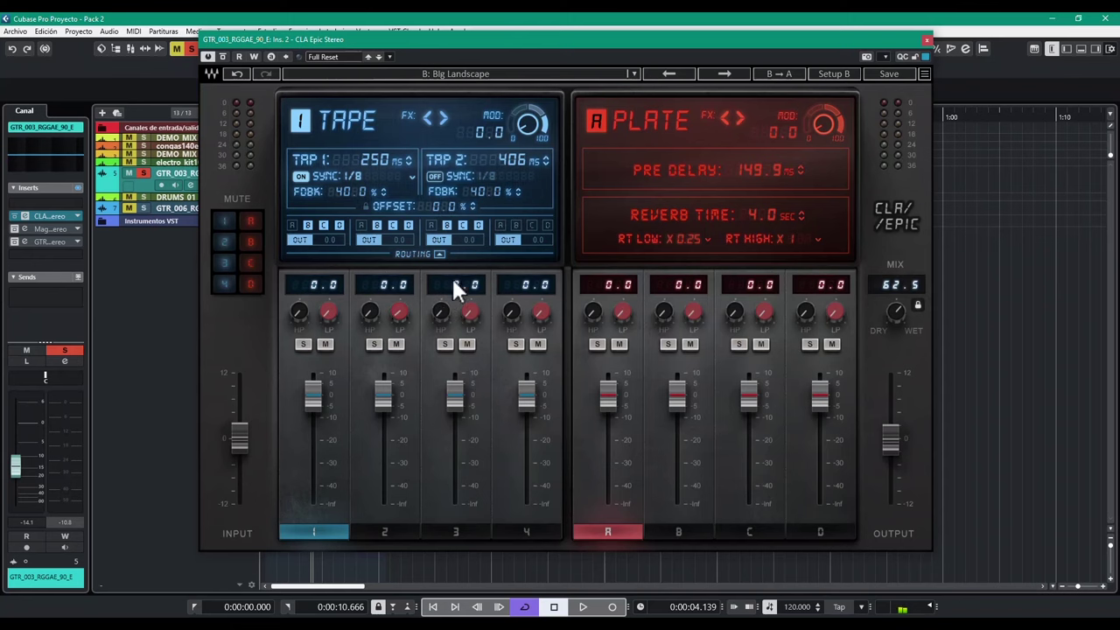
- Set CLA Epic's GUI size to 100% and move its window over the project area
click(923, 74)
click(955, 111)
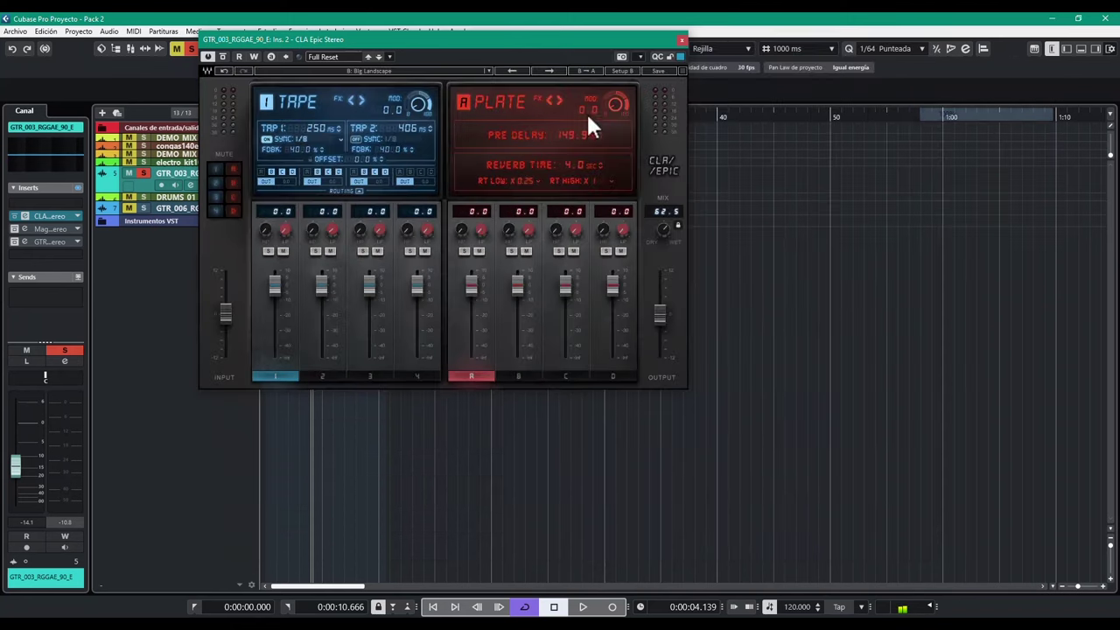
drag(470, 42, 647, 120)
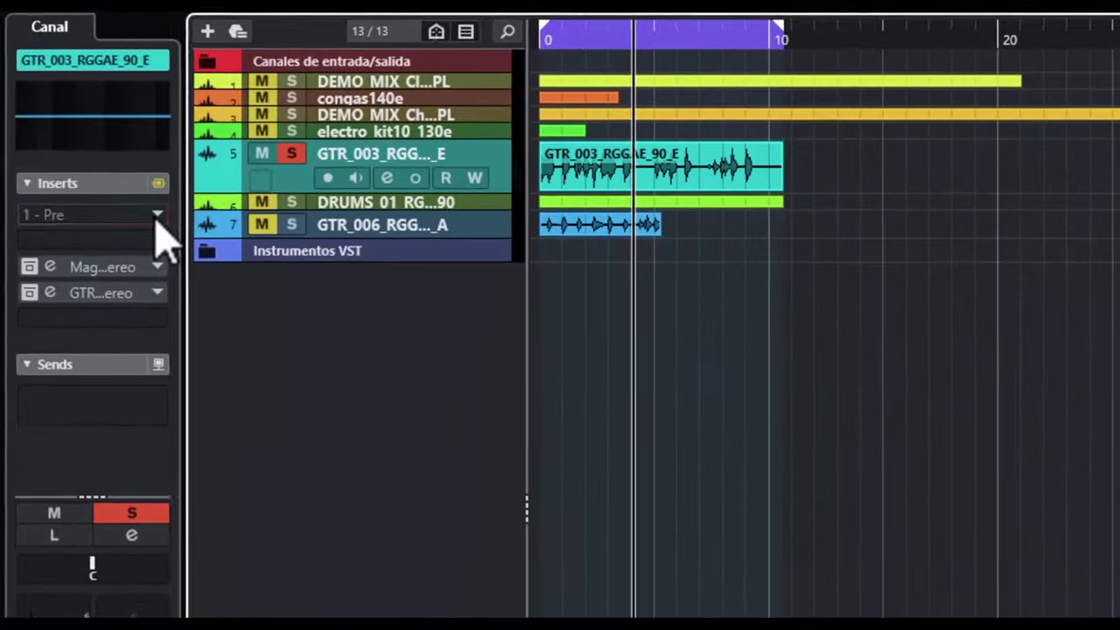
- Search the insert plug-ins for "abb" and examine the Abbey Road entries by category
click(76, 210)
text(abb)
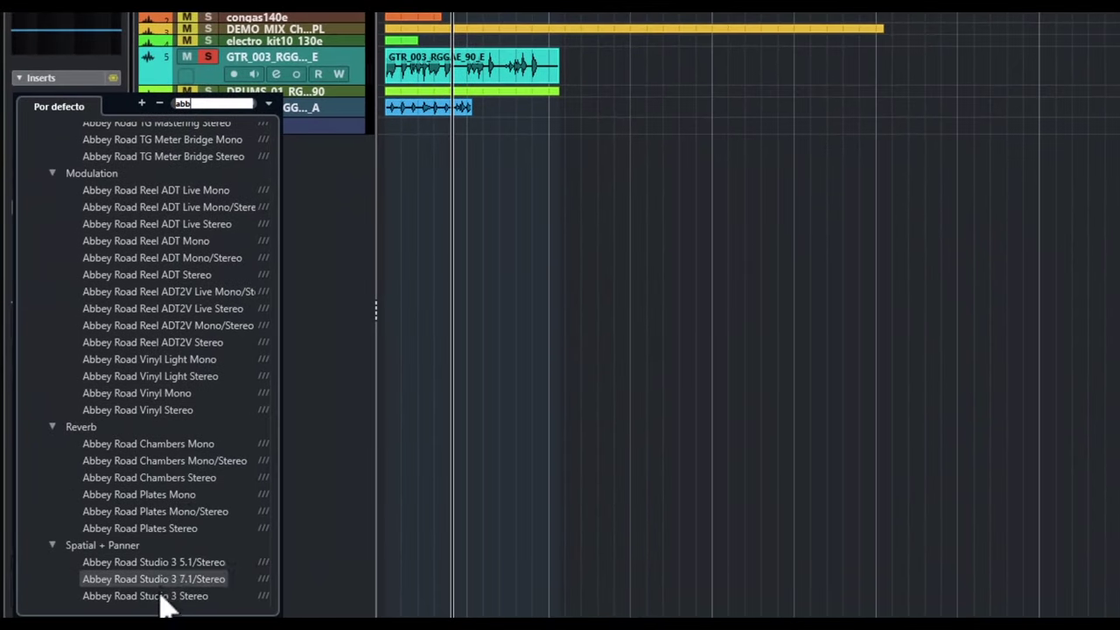
scroll(180, 577, up, 10)
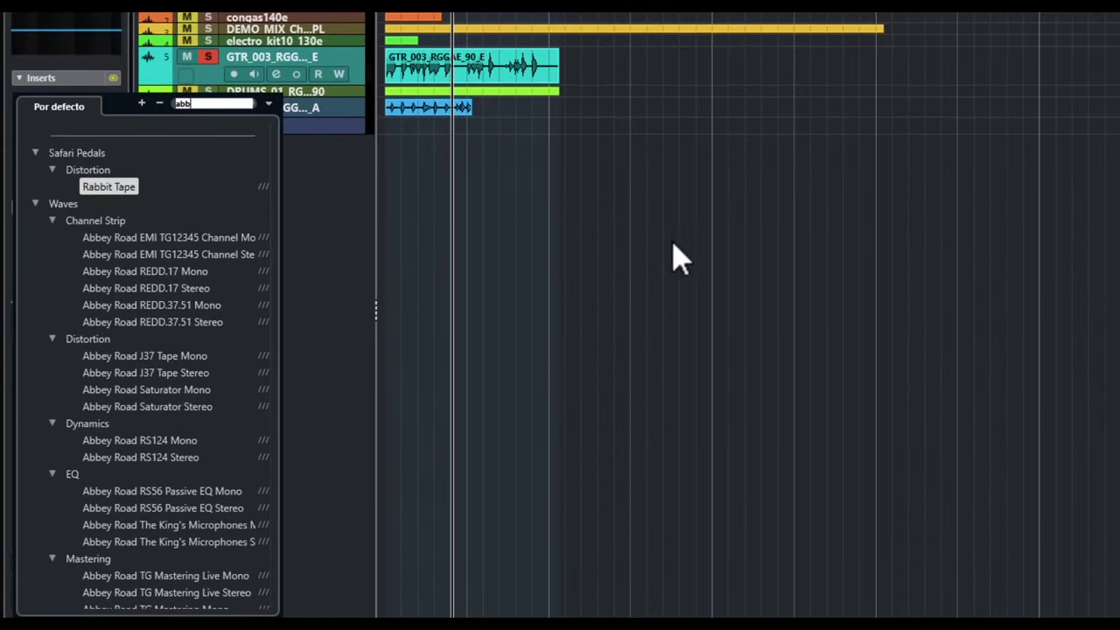
scroll(177, 313, down, 5)
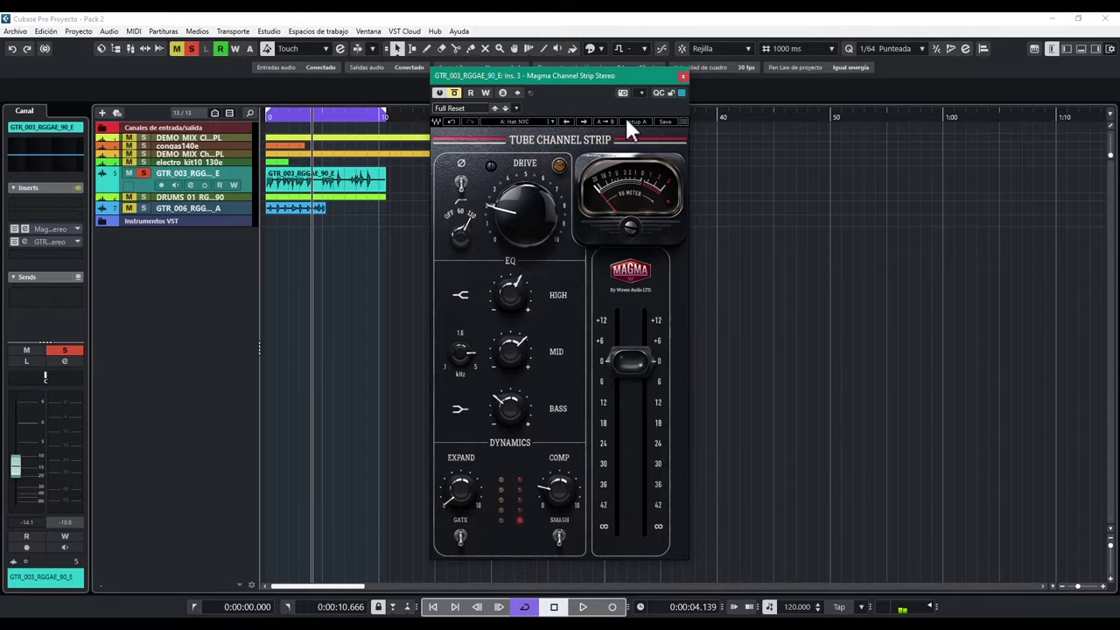
- In Magma Channel Strip, choose the Far Room Smash preset from the Nir Z artist presets
click(522, 120)
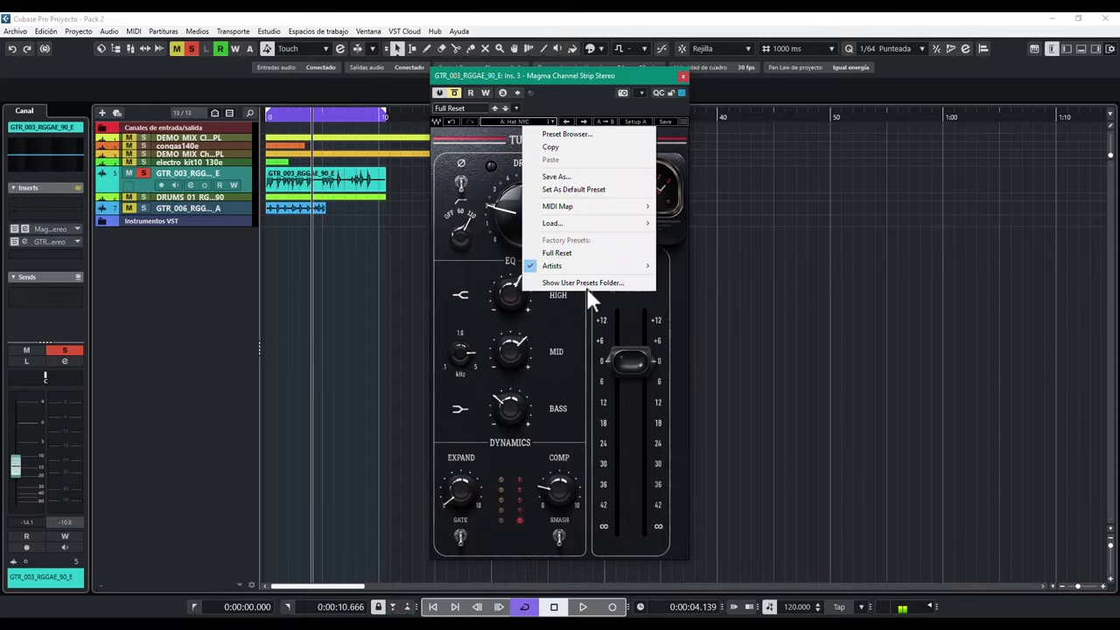
mouse_move(581, 266)
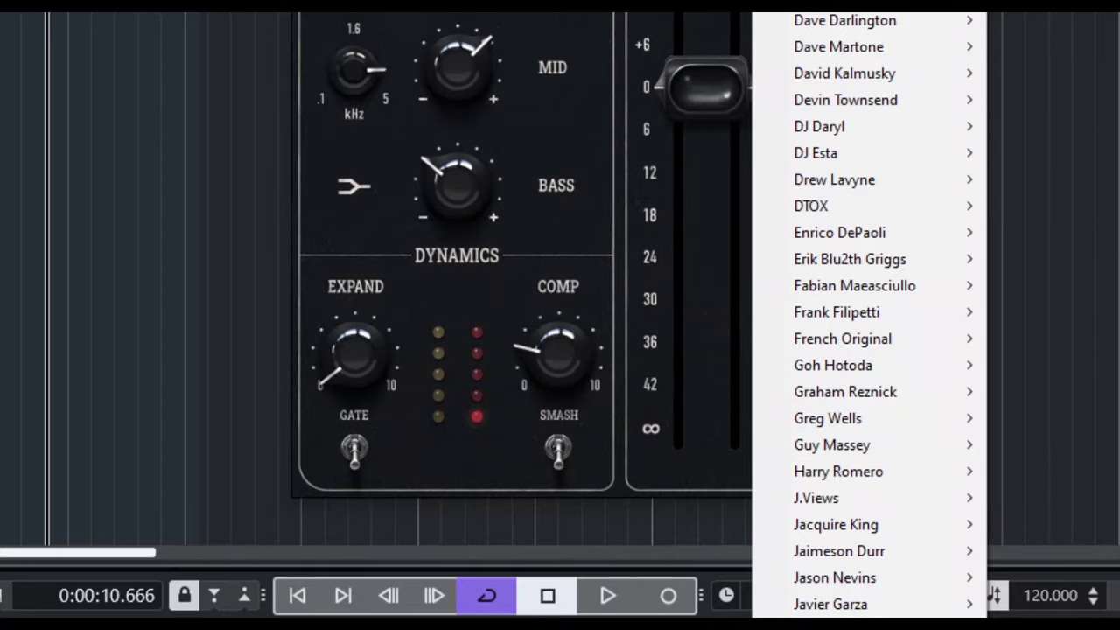
scroll(874, 446, down, 10)
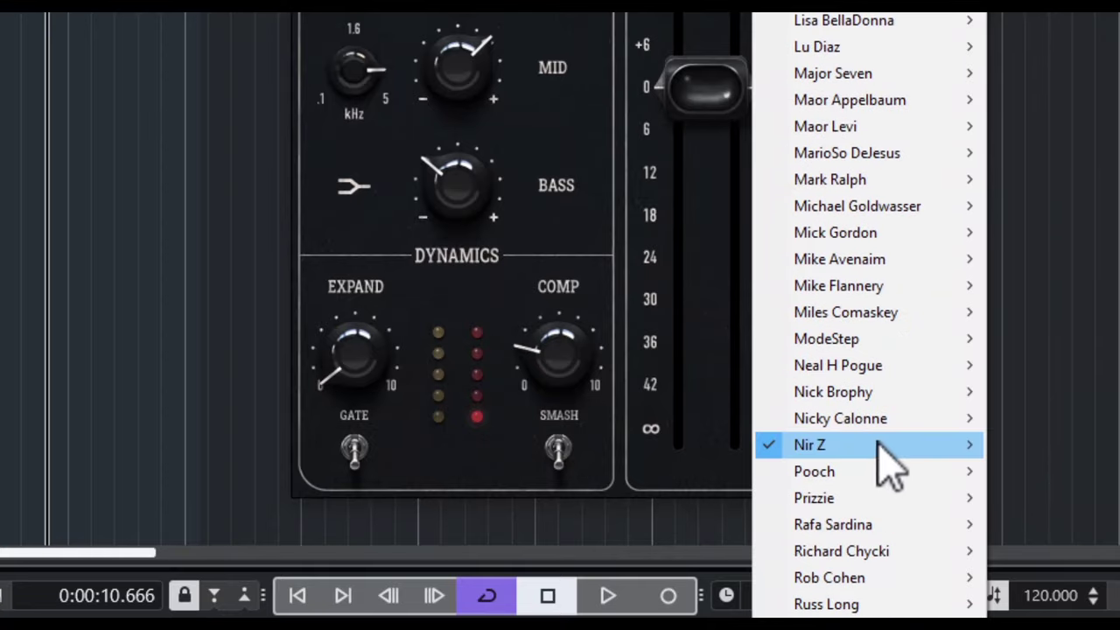
mouse_move(875, 446)
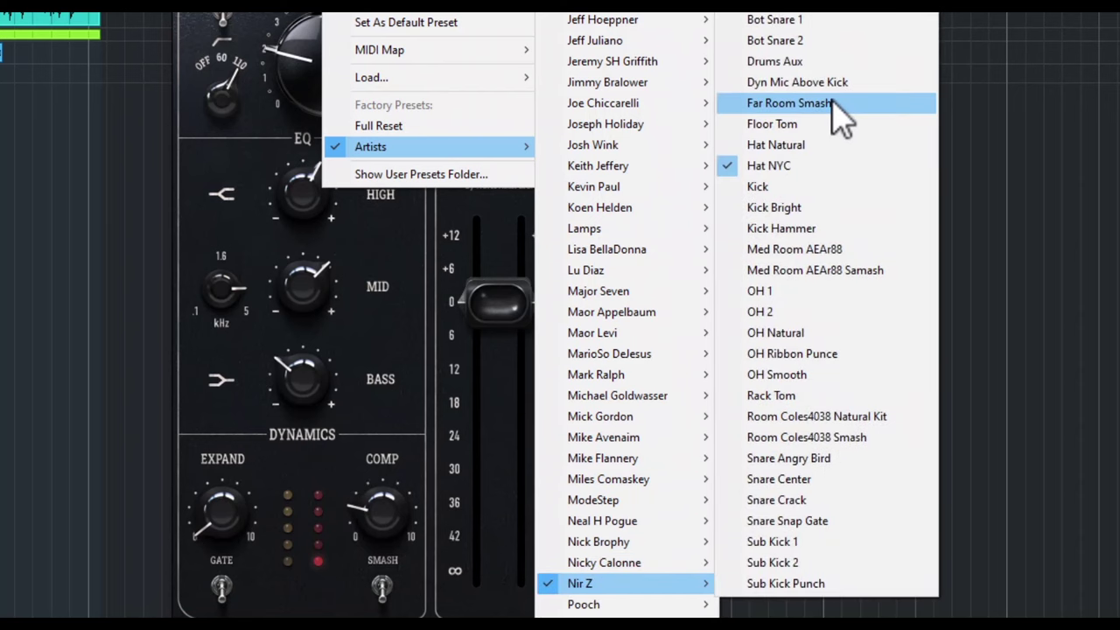
click(832, 103)
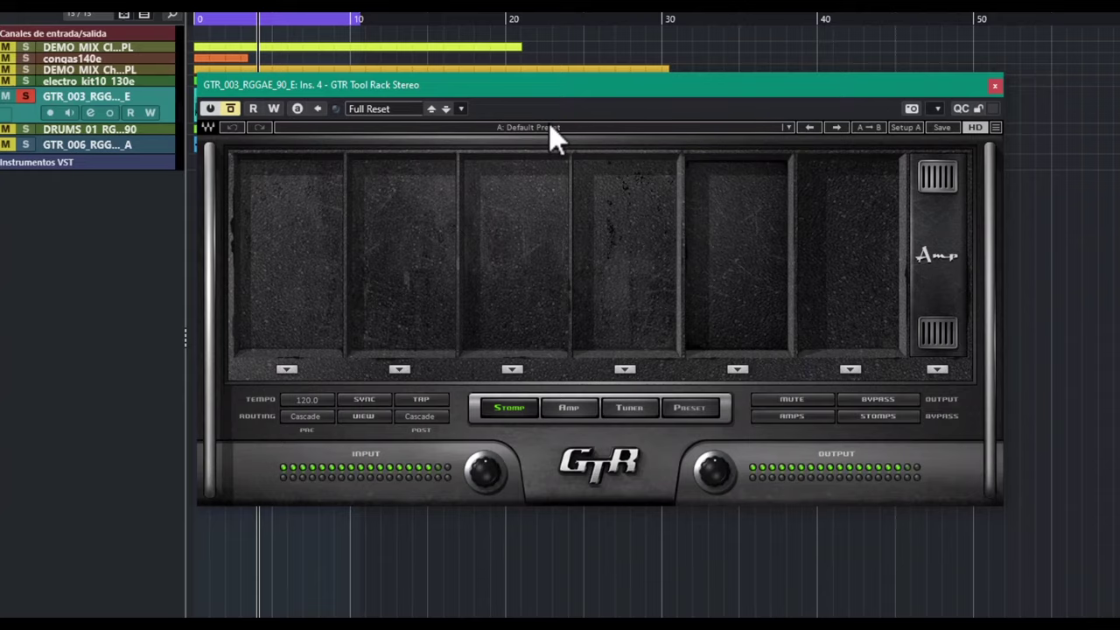
- Browse the full preset list of GTR Tool Rack and close it without loading a preset
click(549, 126)
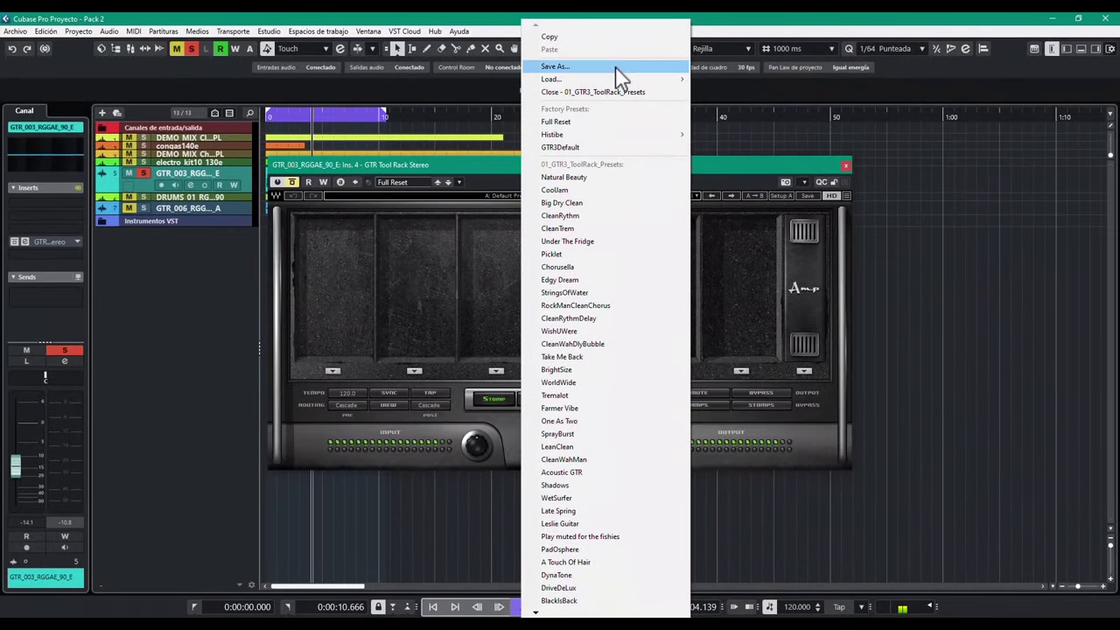
mouse_move(536, 614)
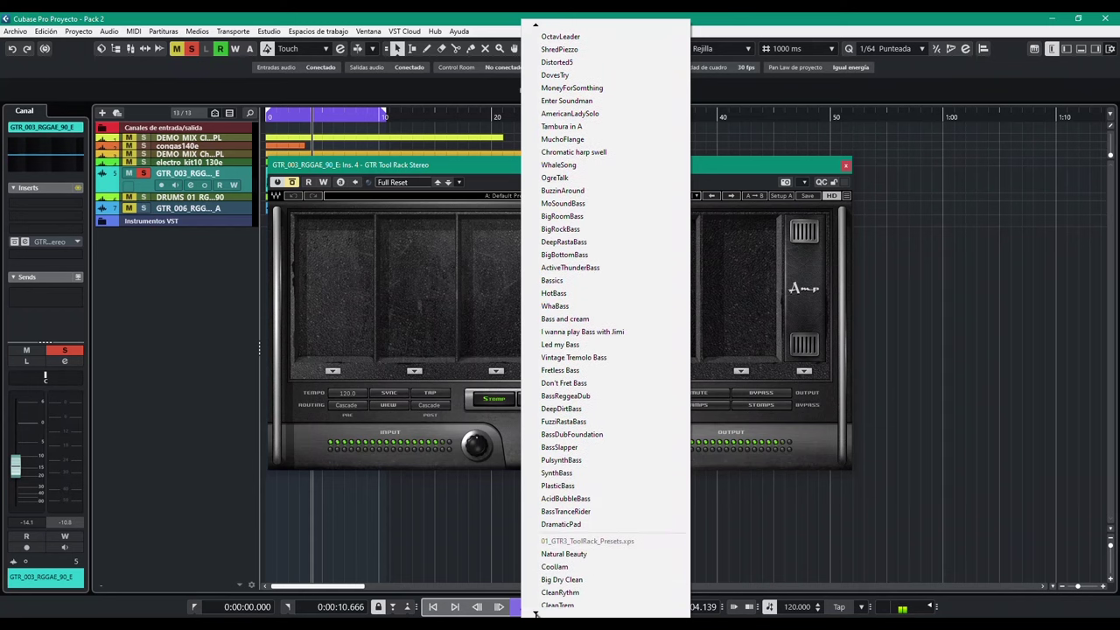
scroll(536, 612, down, 5)
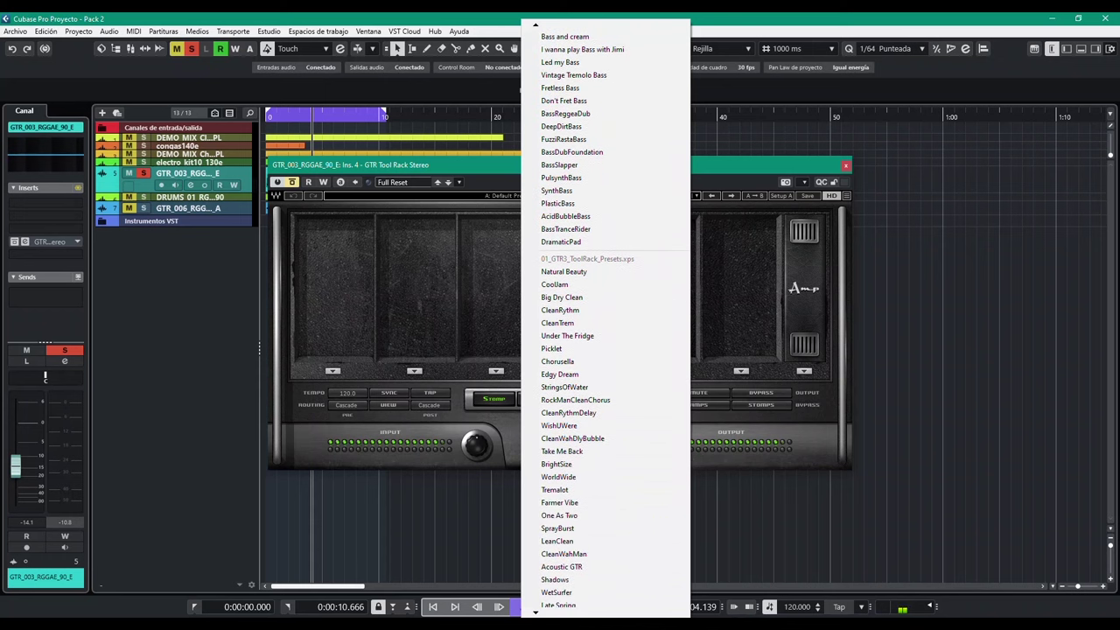
scroll(540, 615, down, 5)
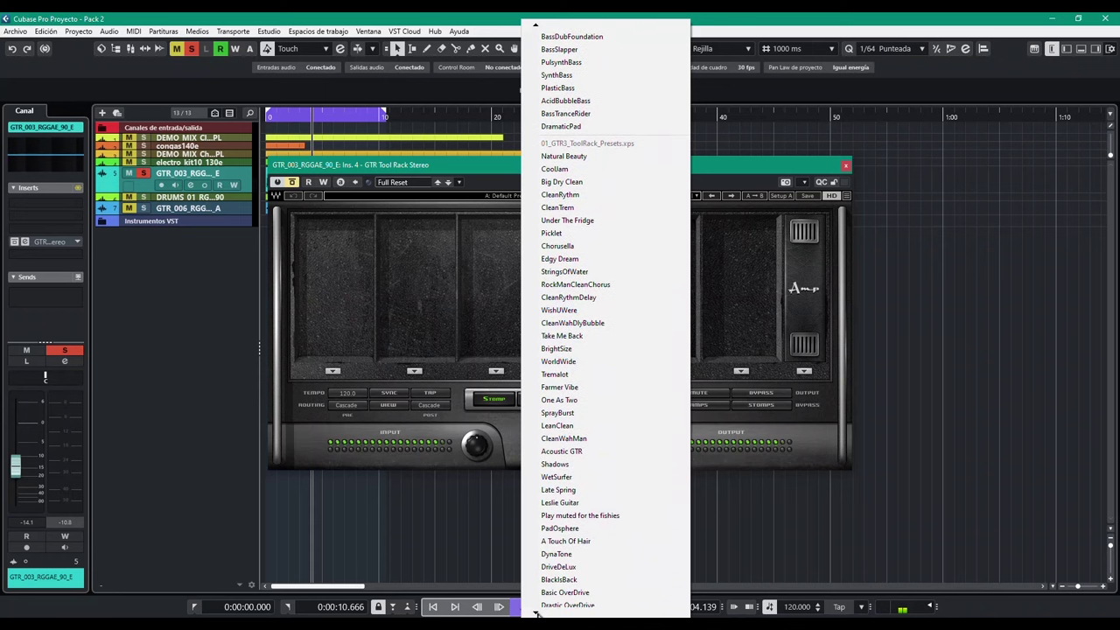
scroll(540, 615, down, 5)
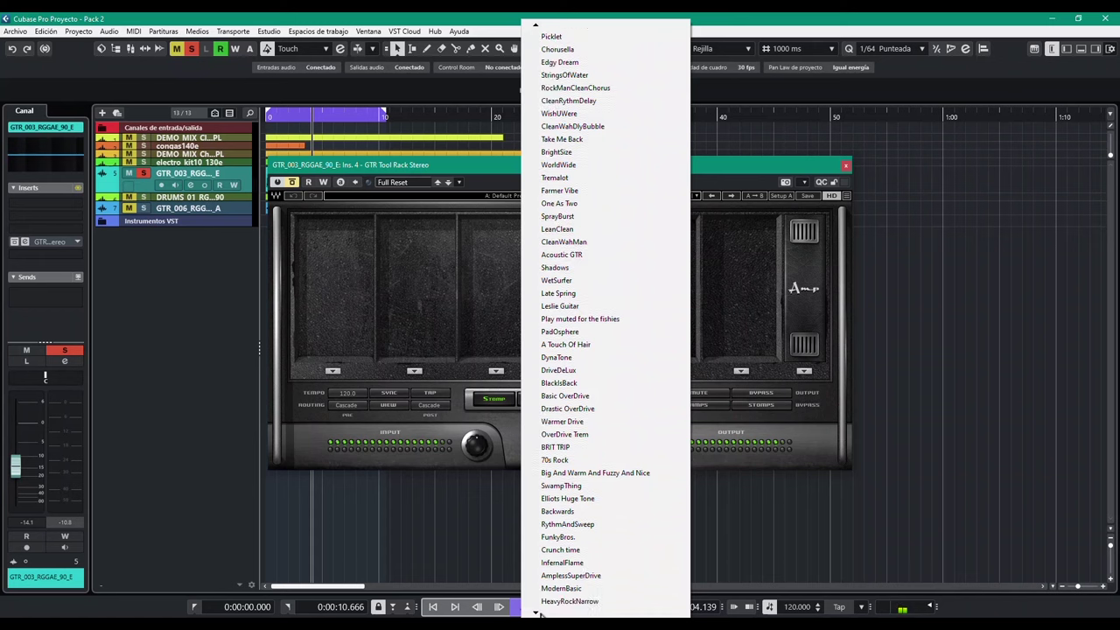
scroll(540, 615, down, 5)
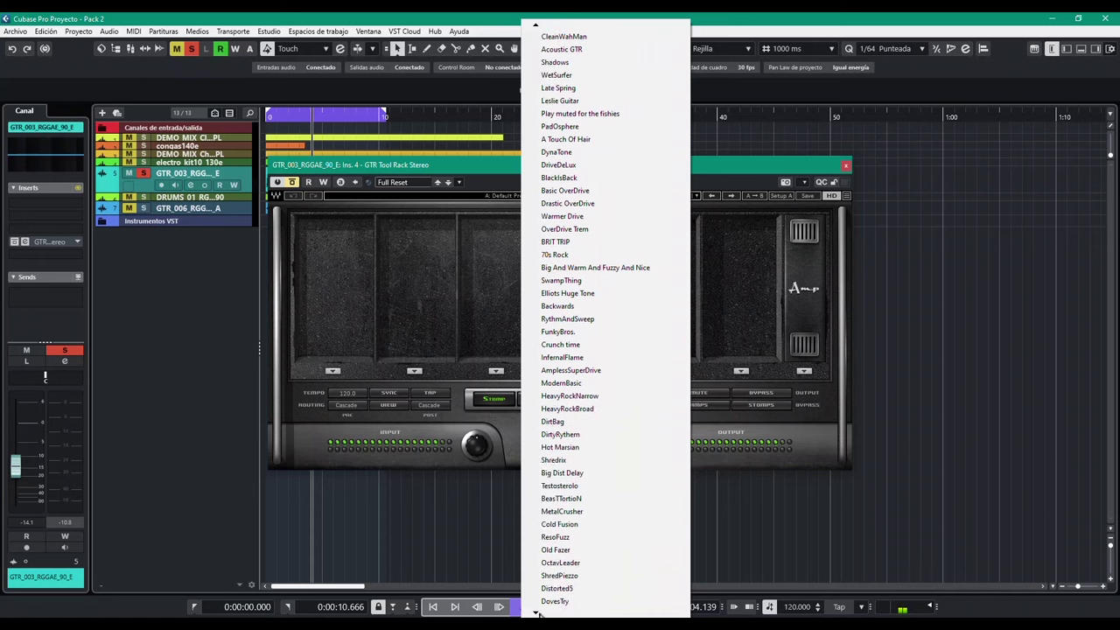
scroll(540, 615, down, 5)
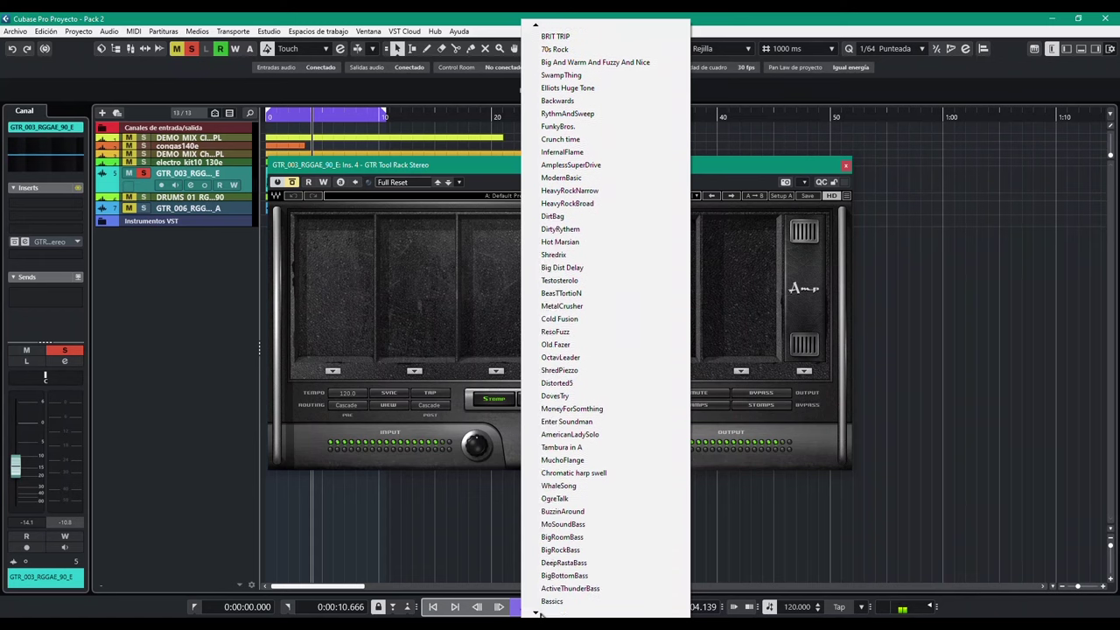
scroll(540, 615, down, 5)
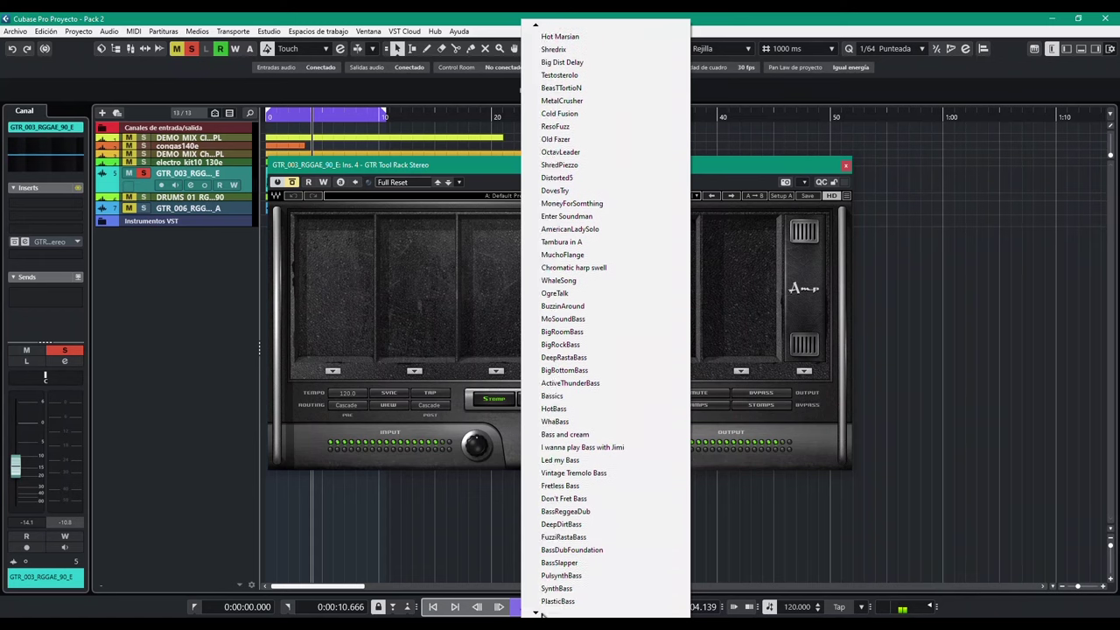
click(836, 314)
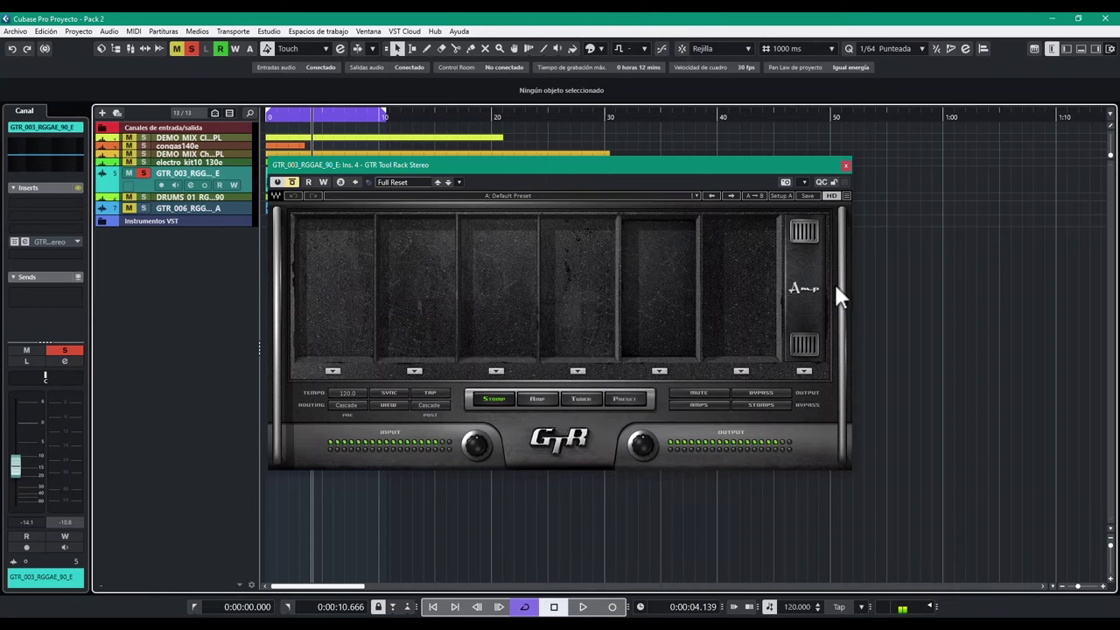